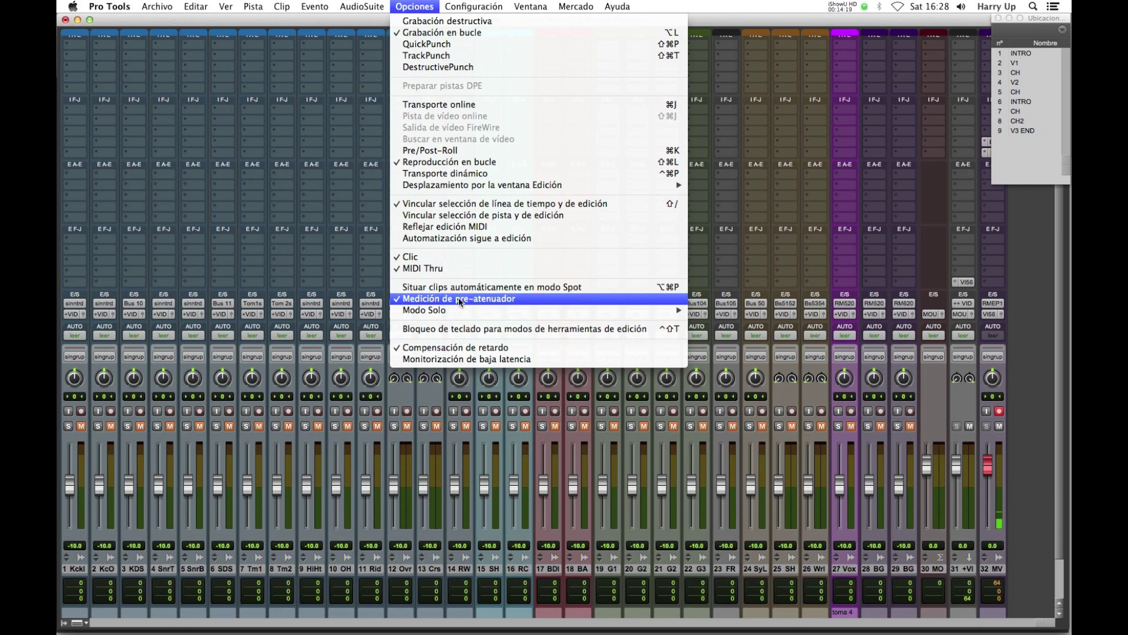
Turn off pre-fader metering (Medición de pre-atenuador) and move the track 12 overheads fader, leaving it at -10.4 dB.
click(460, 299)
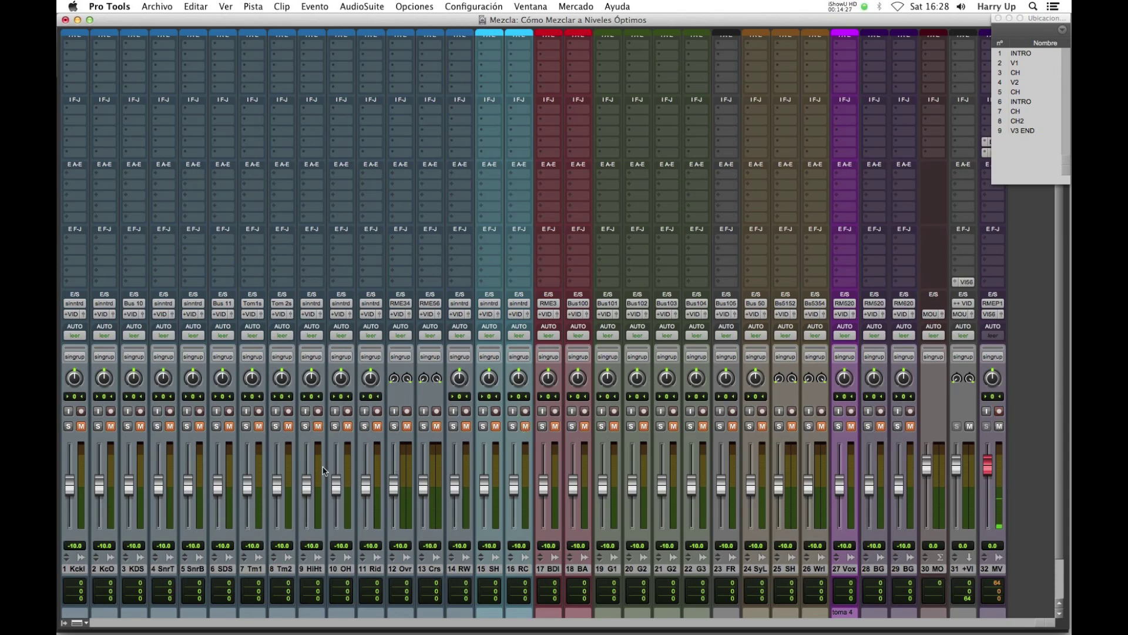
alt+click(395, 486)
mouse_move(394, 470)
mouse_down()
mouse_move(393, 460)
mouse_move(396, 505)
mouse_move(394, 487)
mouse_up()
Turn pre-fader metering (Medición de pre-atenuador) back on.
click(407, 7)
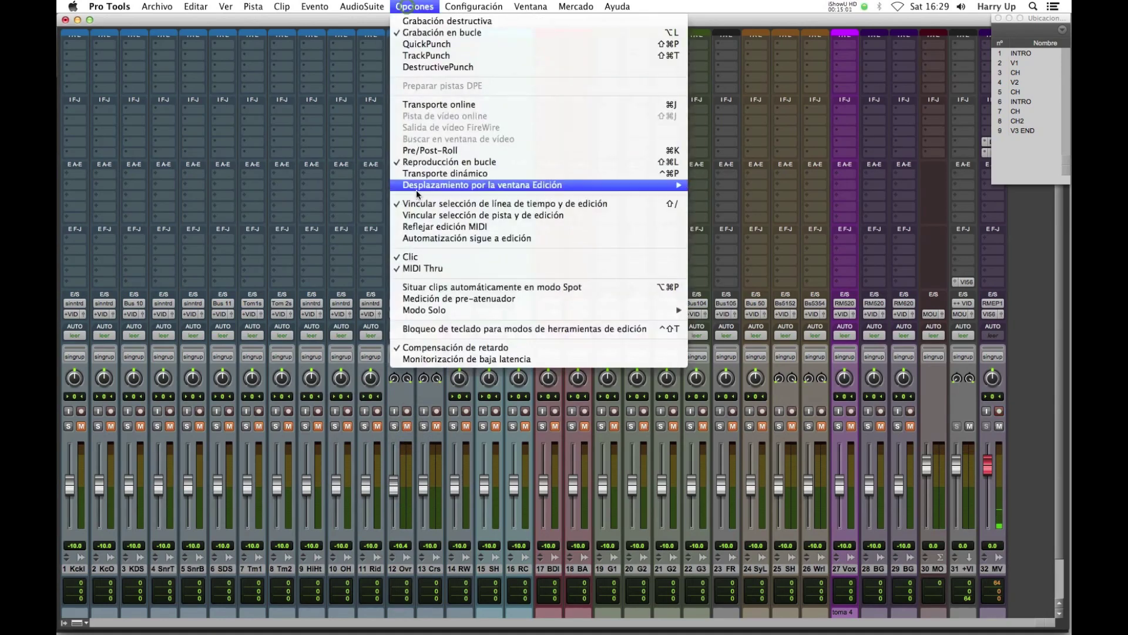
click(432, 302)
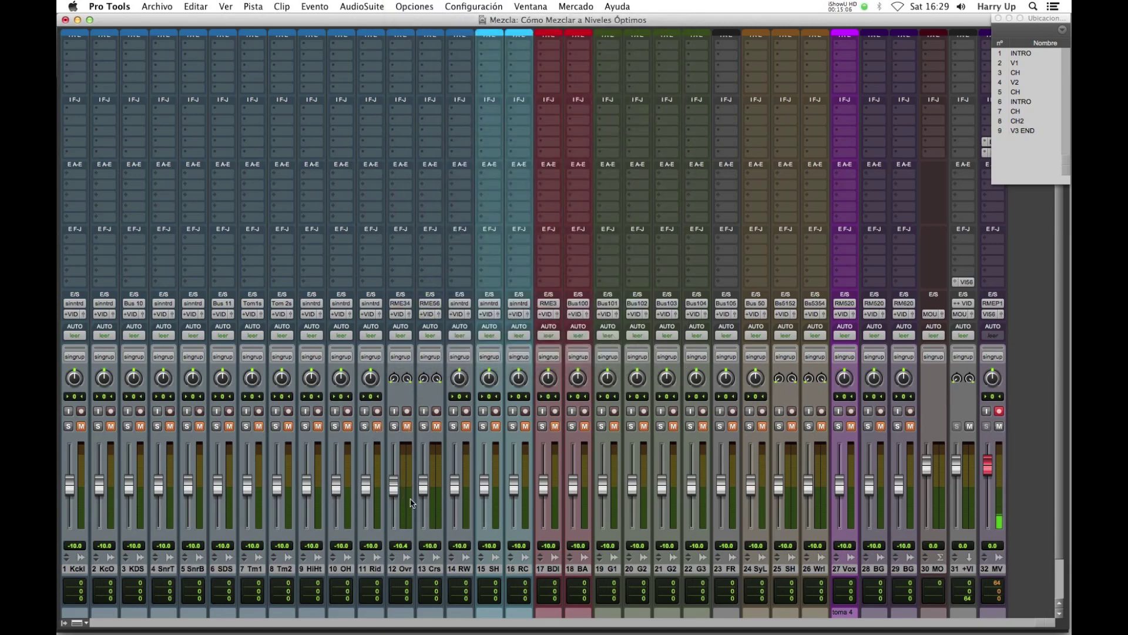
key(ctrl+Up)
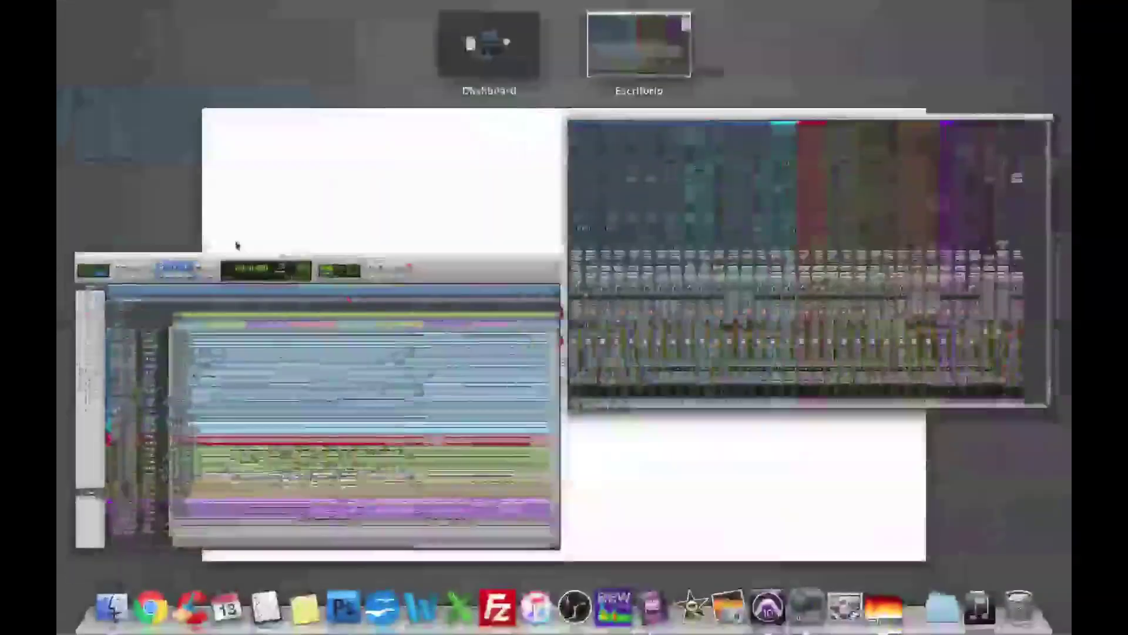
click(288, 365)
mouse_move(157, 191)
mouse_down()
mouse_move(157, 245)
mouse_move(157, 177)
mouse_move(158, 208)
mouse_up()
key(ctrl+Up)
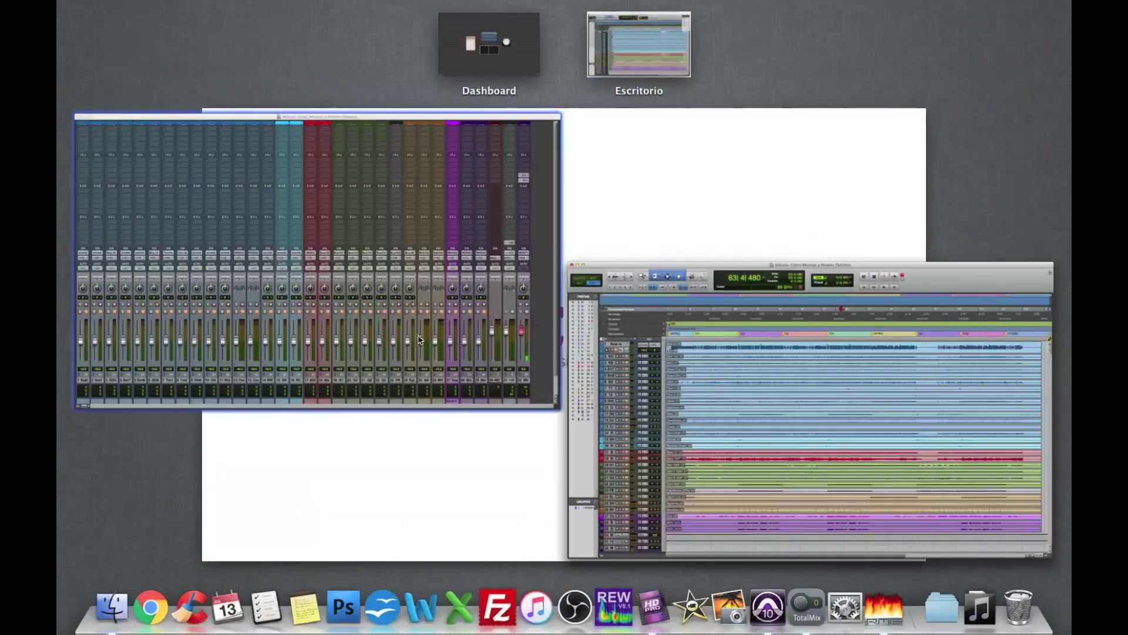
click(318, 252)
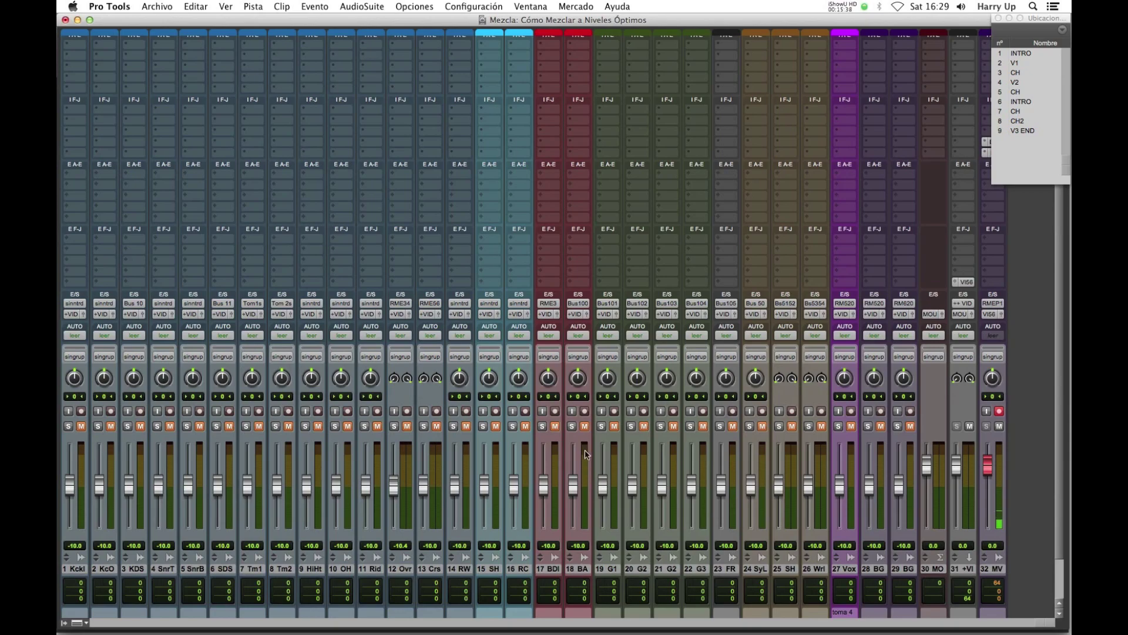
Show the Edit window and enlarge the height of all tracks so their clip gain controls can be reached.
key(ctrl+Up)
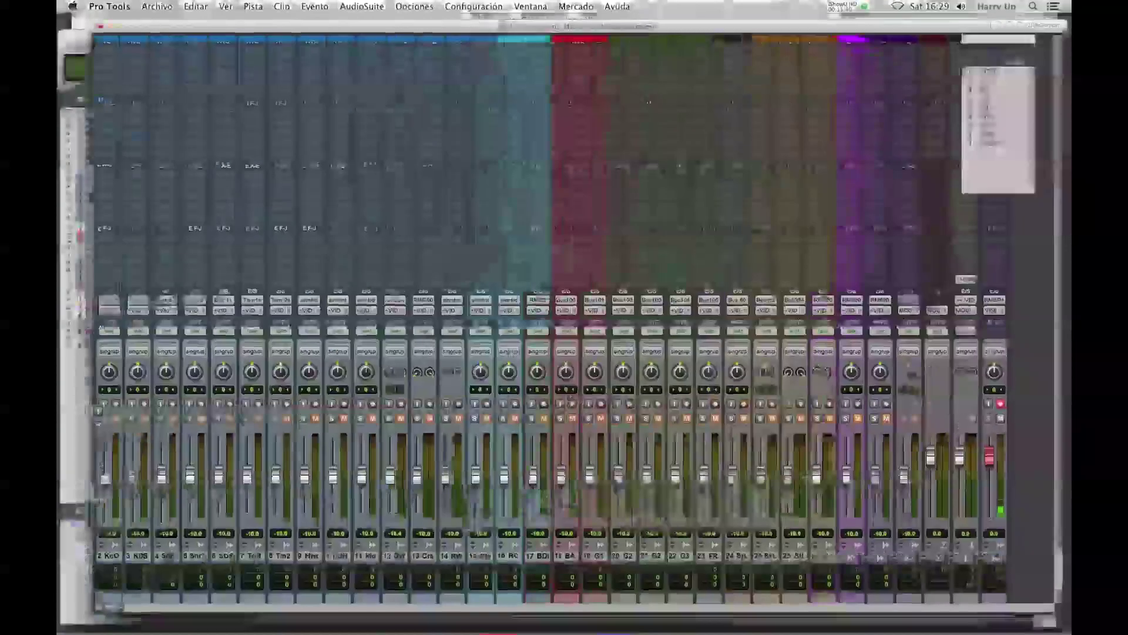
click(169, 296)
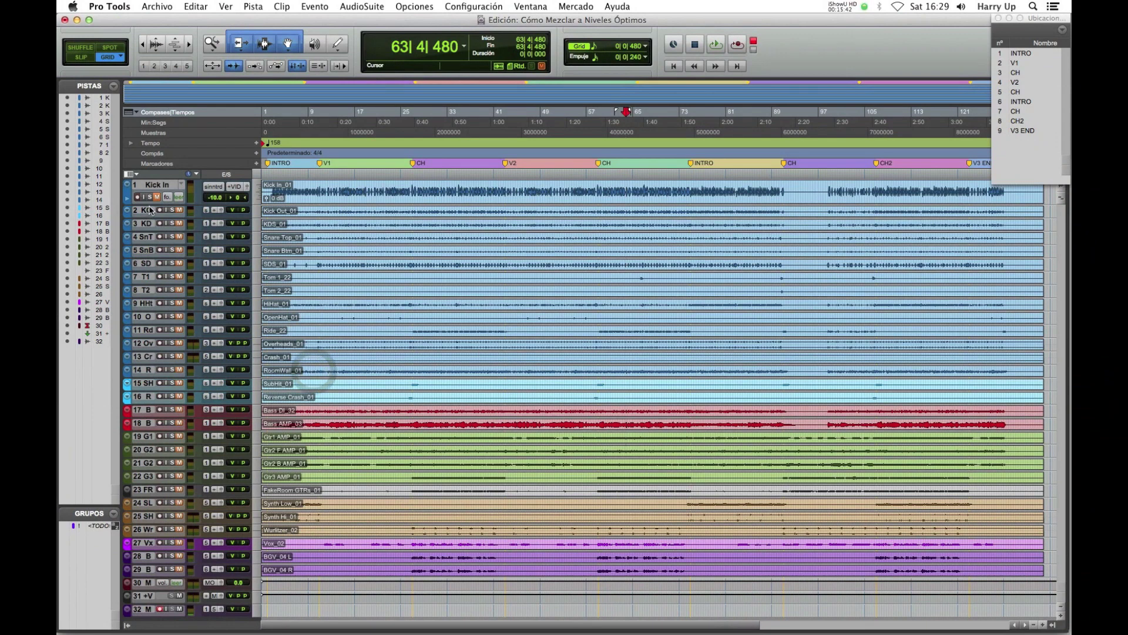
key(ctrl+alt+Up)
key(ctrl+alt+Down)
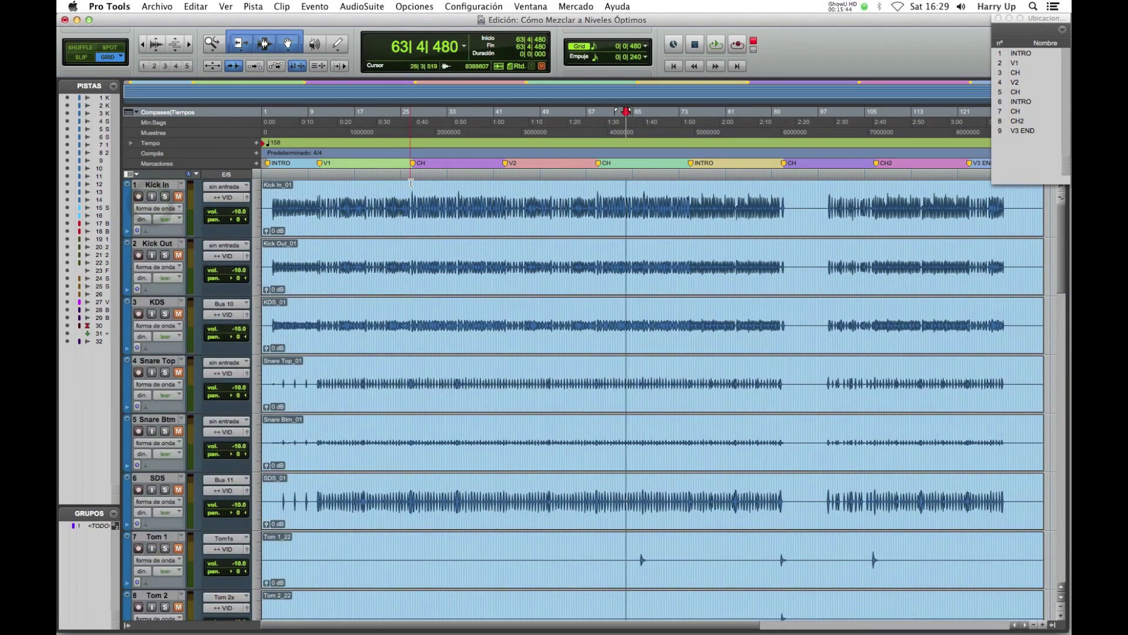
Lower the clip gain of the Kick In clip to -4.3 dB.
click(386, 216)
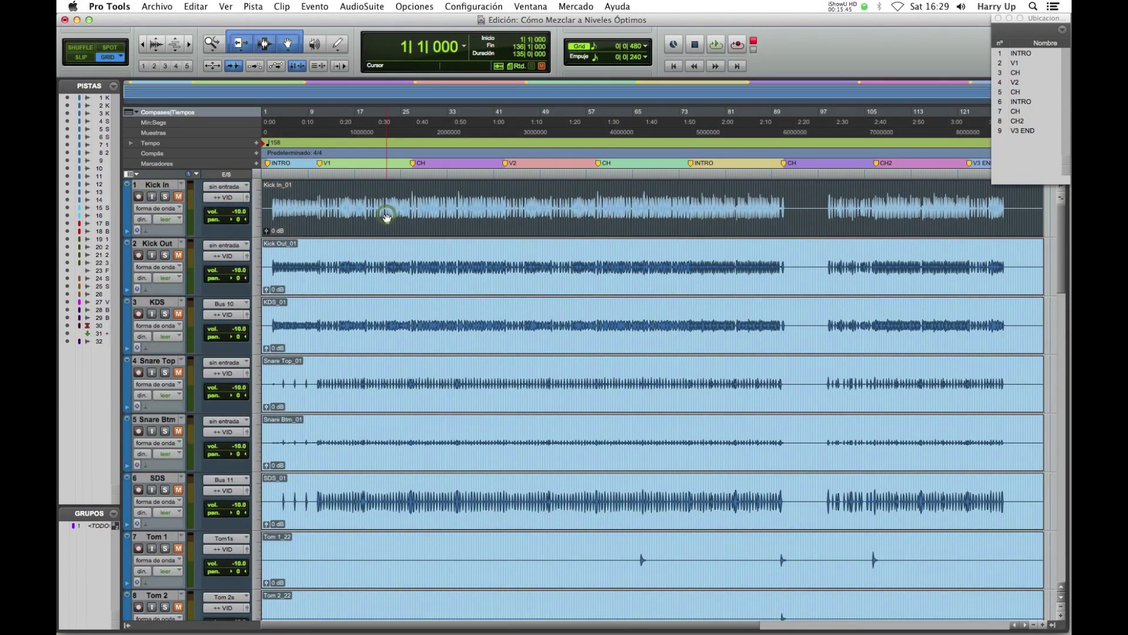
click(468, 289)
click(446, 229)
click(443, 288)
click(332, 227)
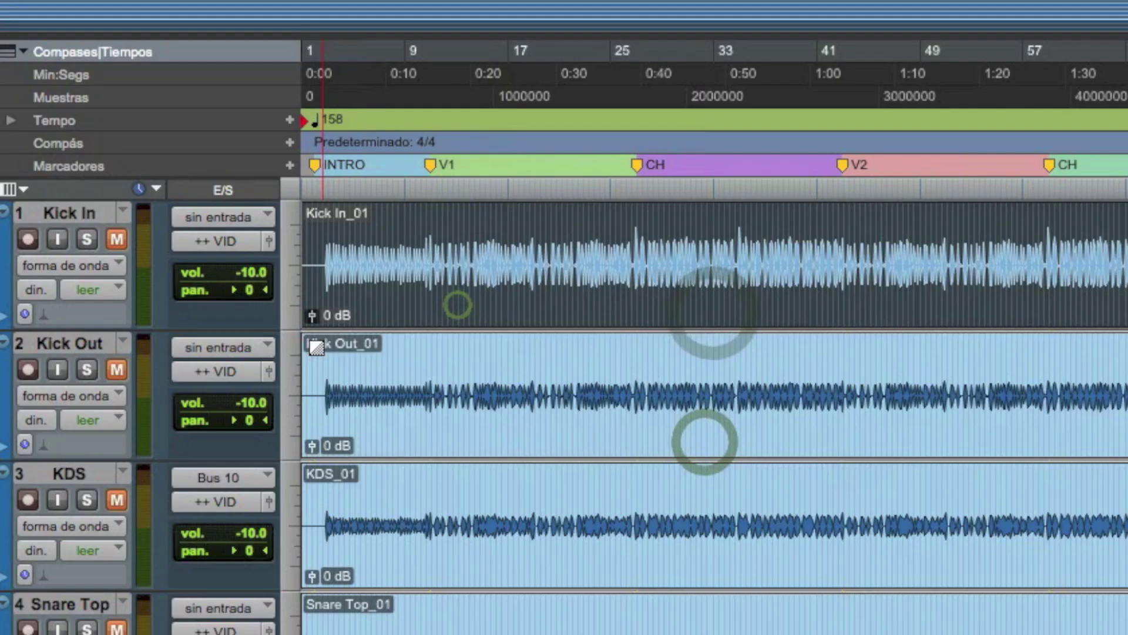
drag(313, 312, 313, 322)
Lower the clip gain of the SDS clip on track 6 to -3.6 dB.
scroll(487, 409, down, 3)
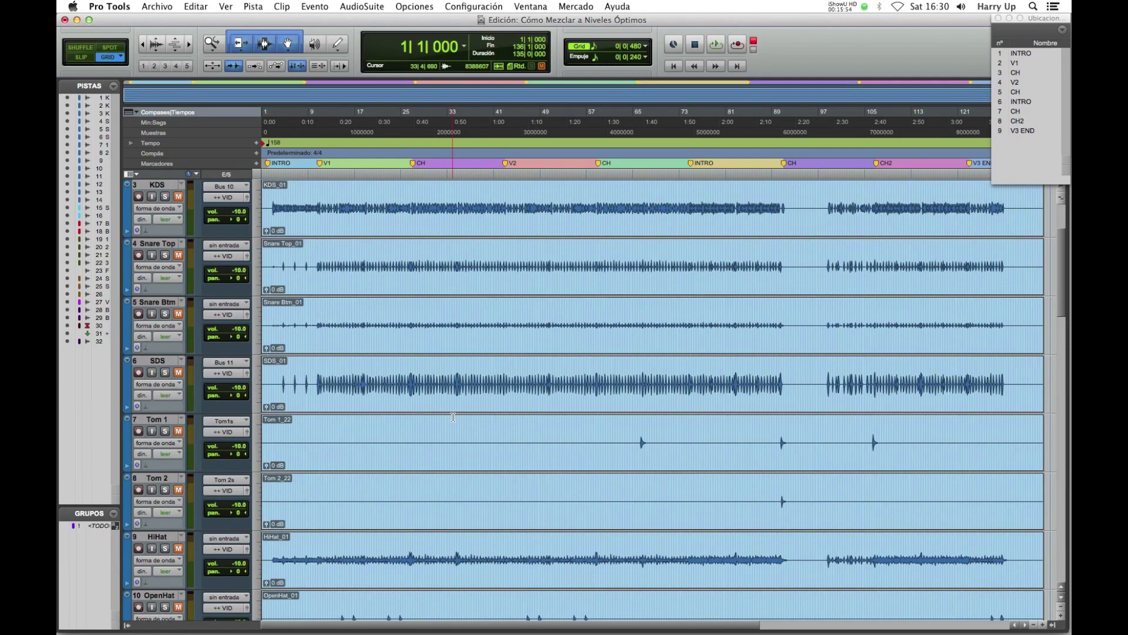
click(447, 394)
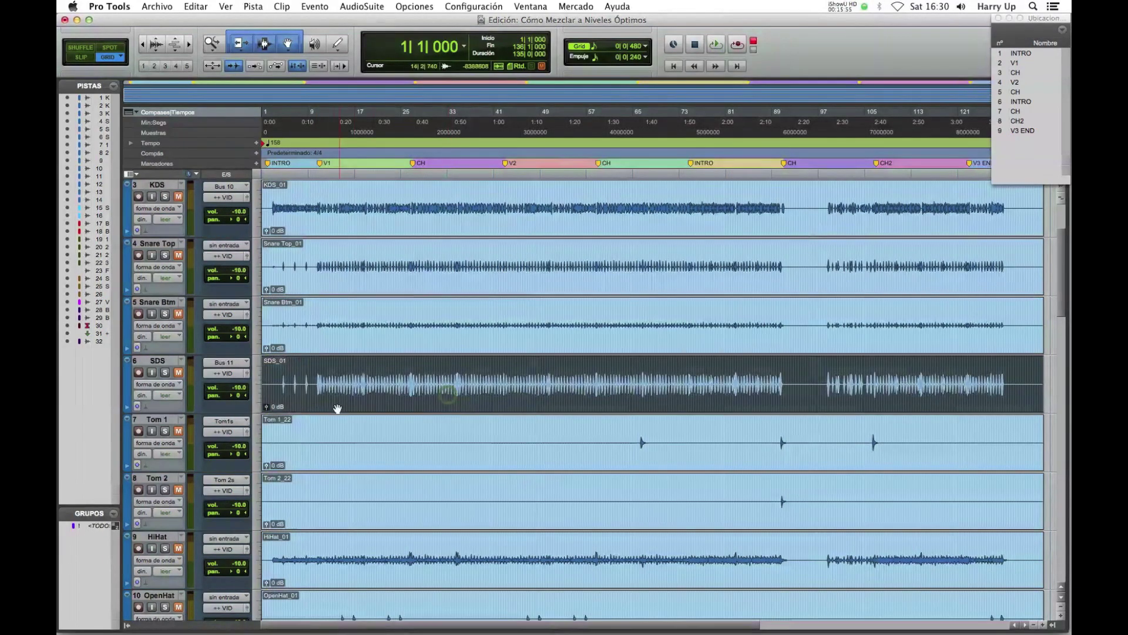
drag(266, 406, 266, 415)
Lower the Bass AMP clip's gain to -6.0 dB and play from bar 34 to check its meter.
scroll(420, 427, down, 13)
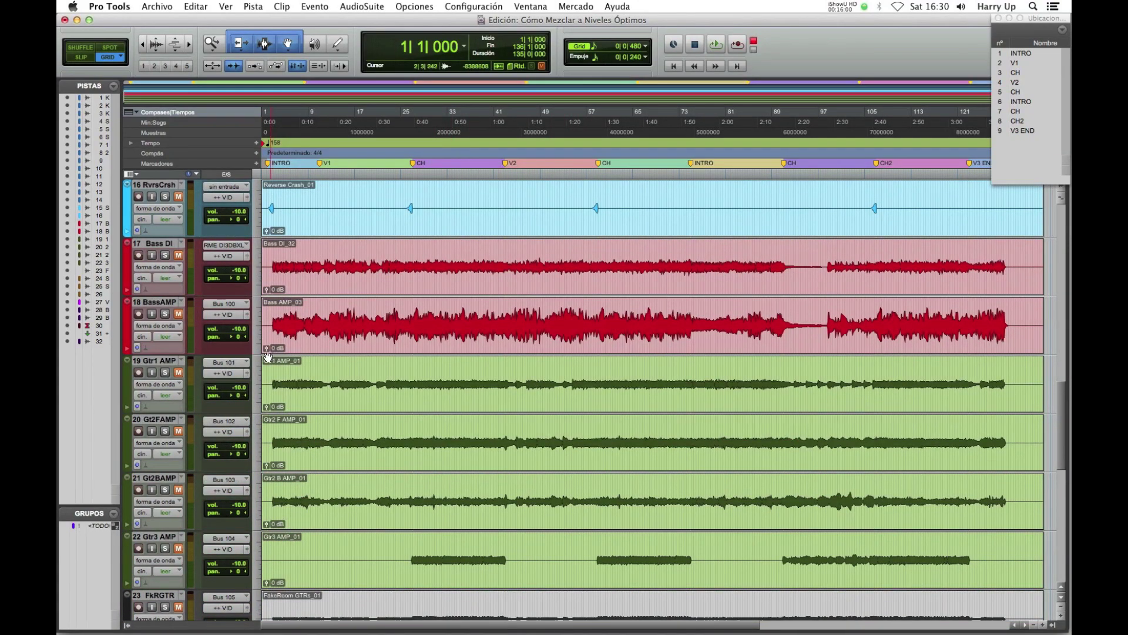
drag(266, 350, 266, 360)
click(452, 333)
key(space)
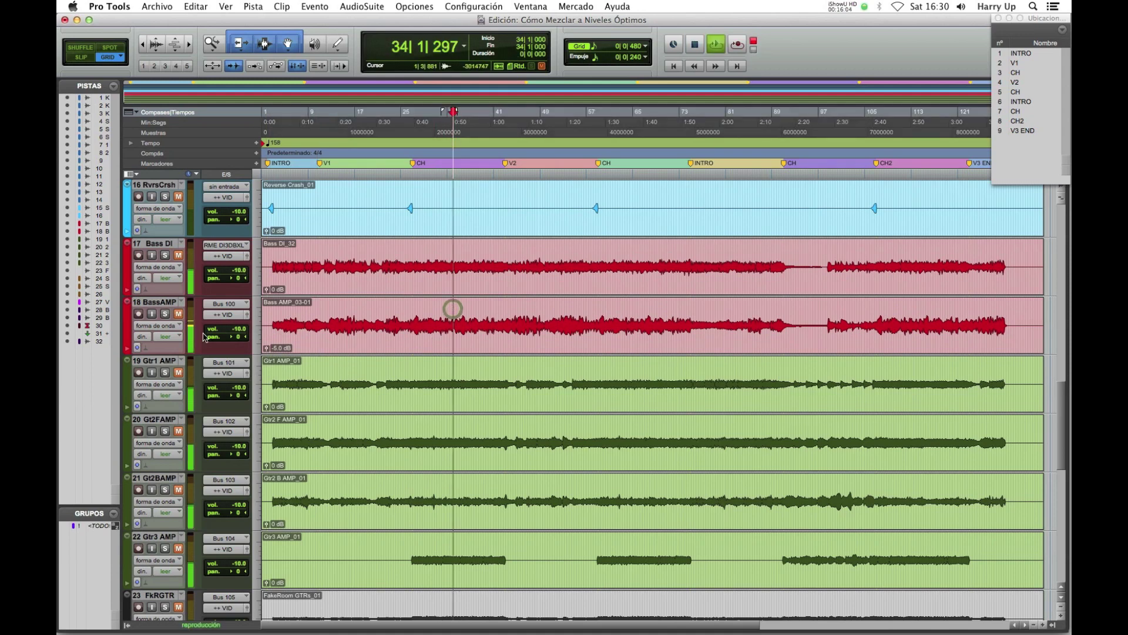
key(space)
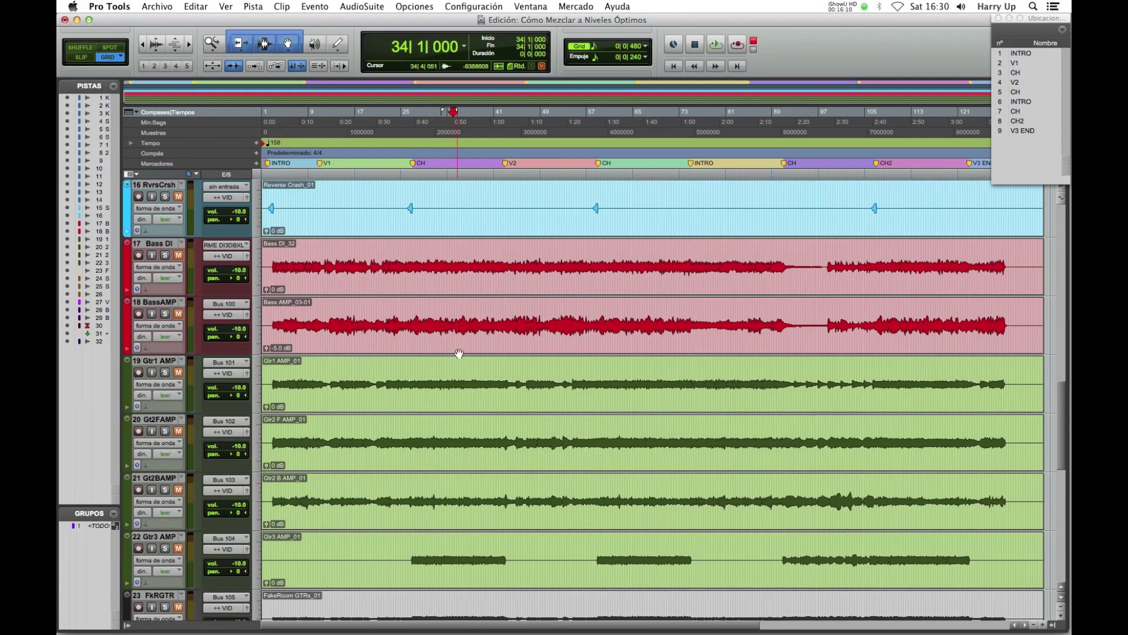
Reset the Kick In clip's gain to 0 dB.
scroll(291, 347, up, 10)
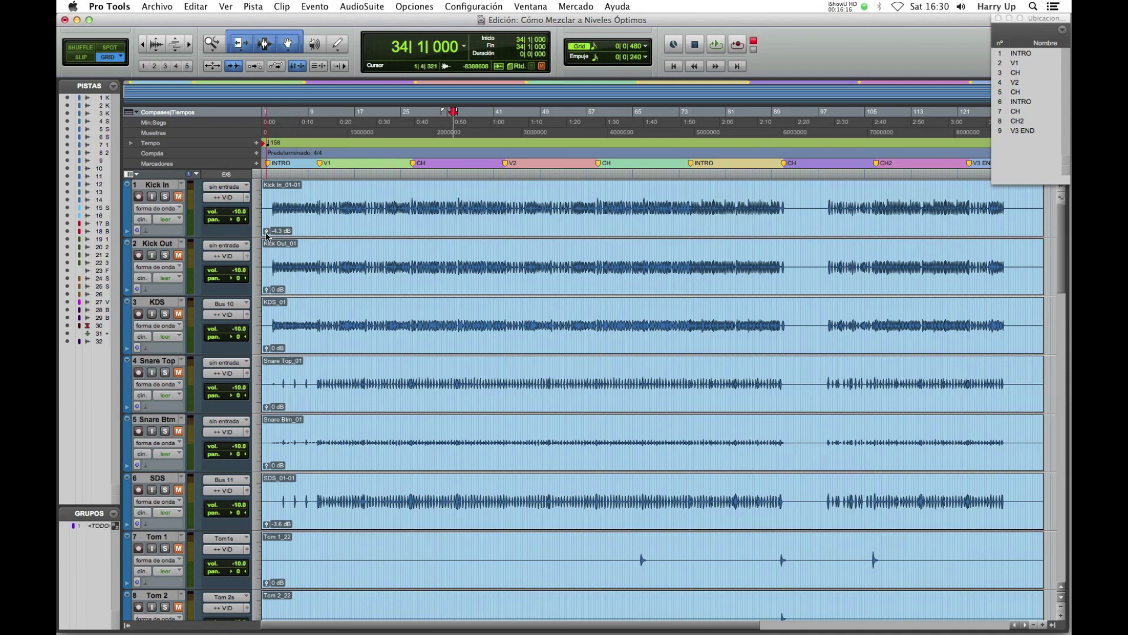
alt+click(266, 233)
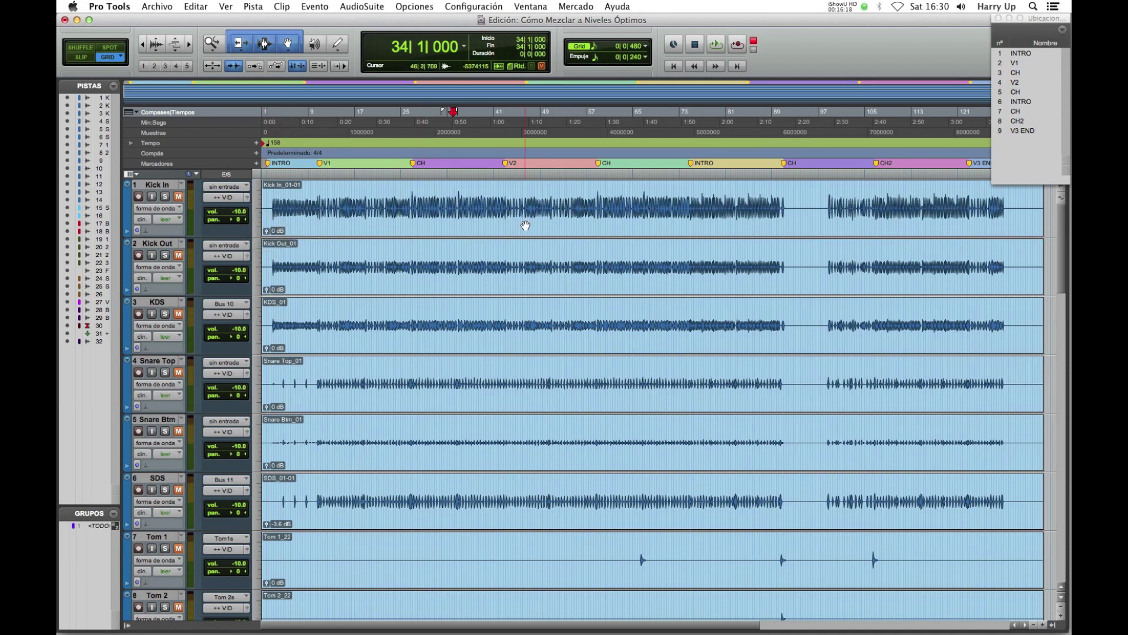
Render the whole Kick In clip with the AudioSuite Gain plug-in set to -5.1 dB.
click(485, 225)
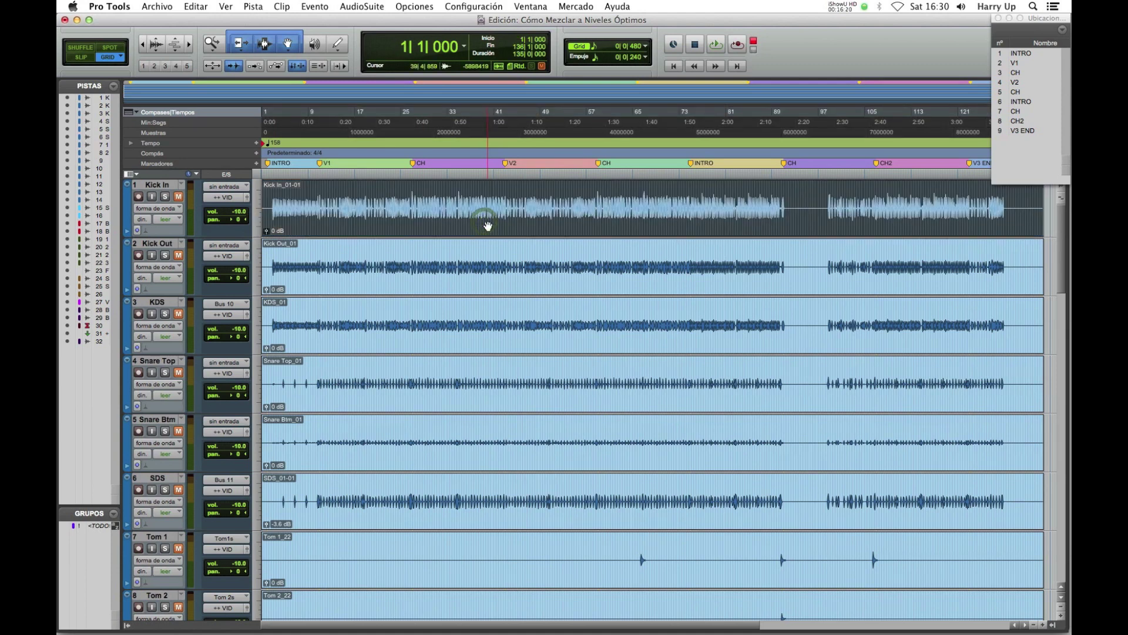
key(super+bracketleft)
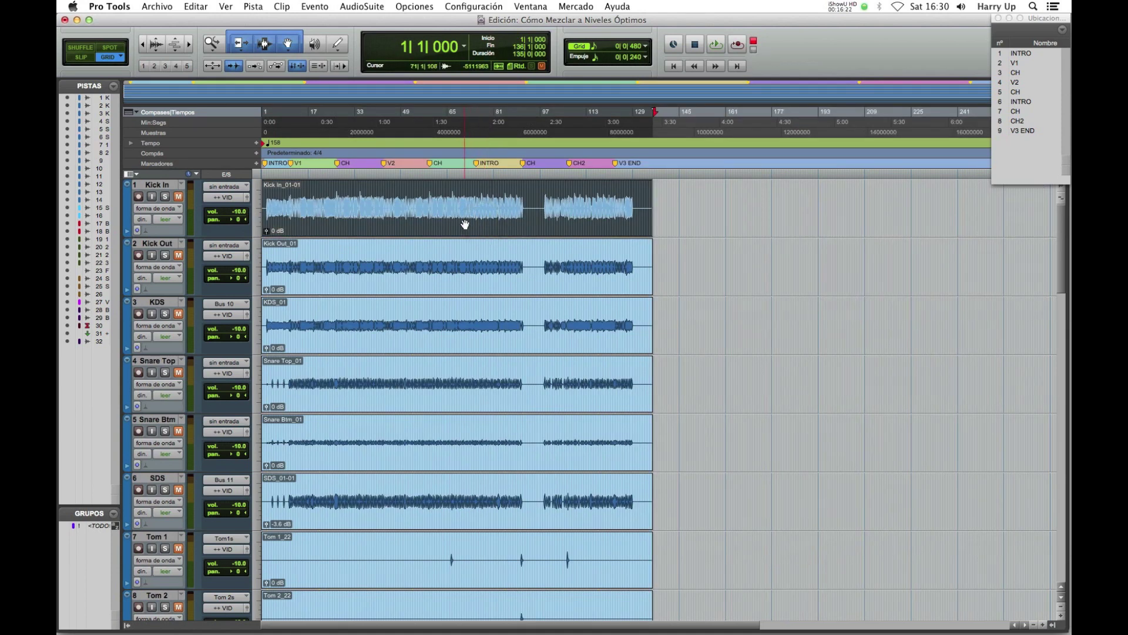
click(373, 9)
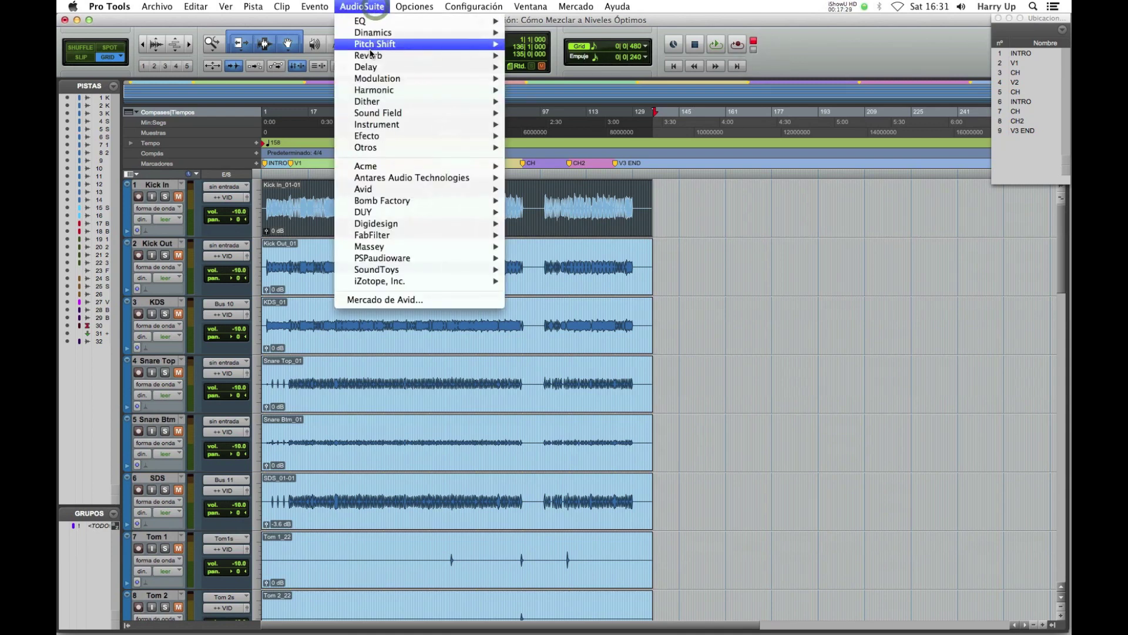
mouse_move(372, 26)
mouse_move(373, 149)
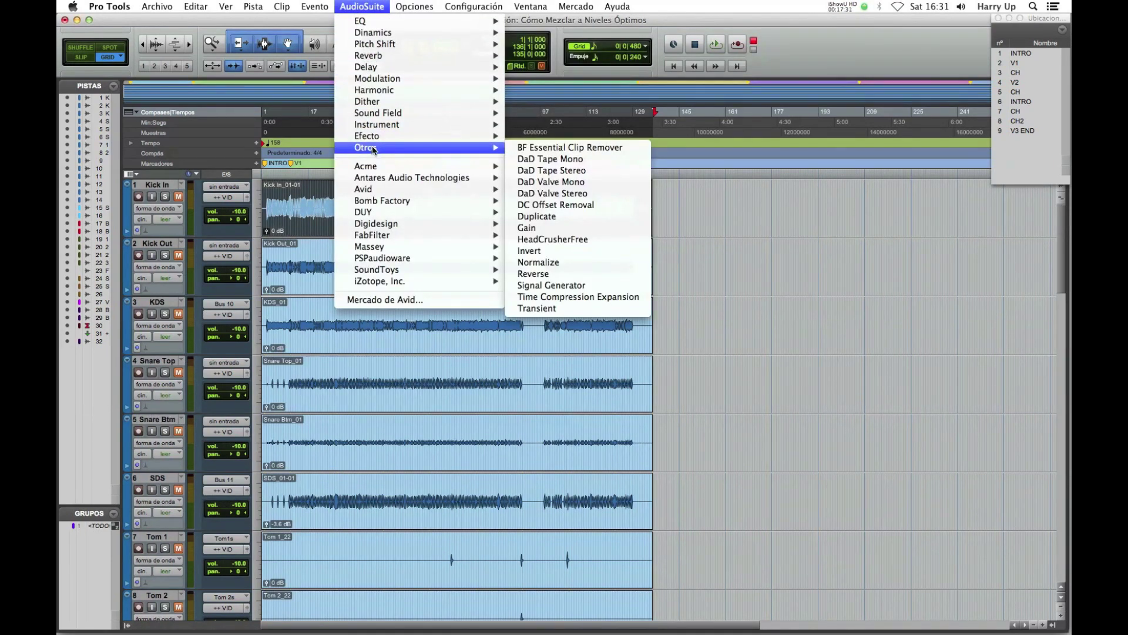
click(552, 229)
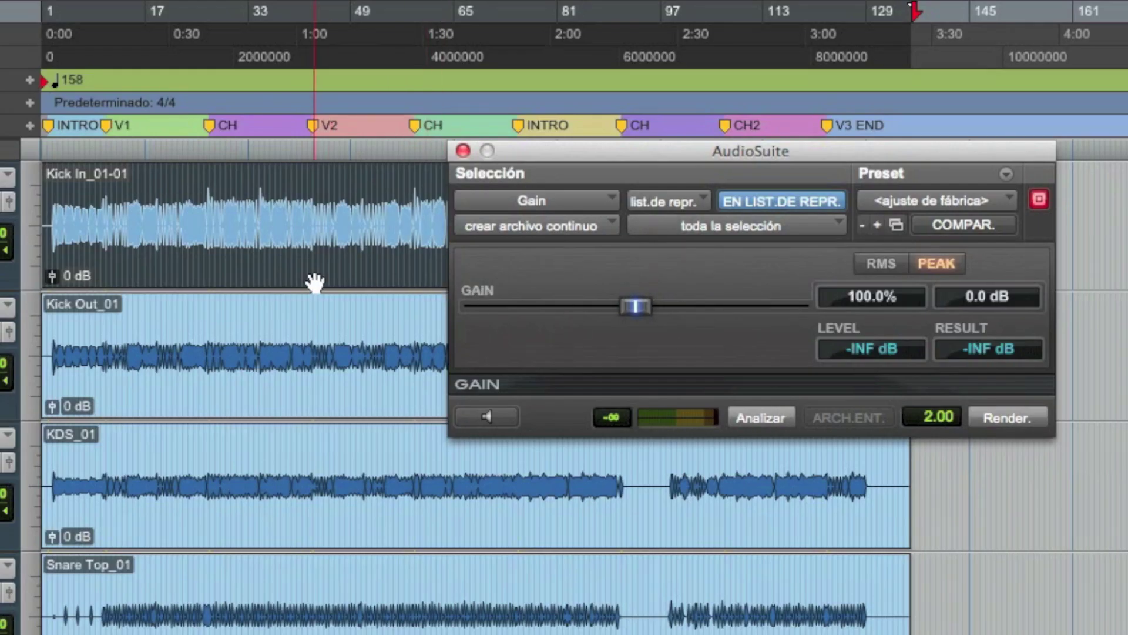
click(315, 282)
drag(630, 317, 572, 321)
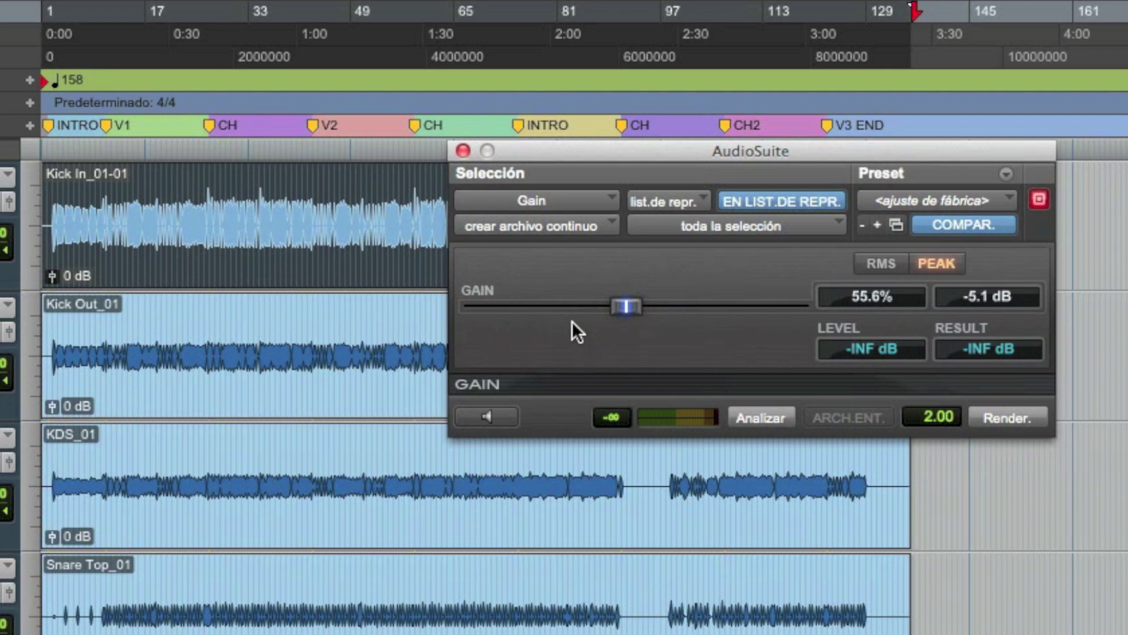
click(1003, 414)
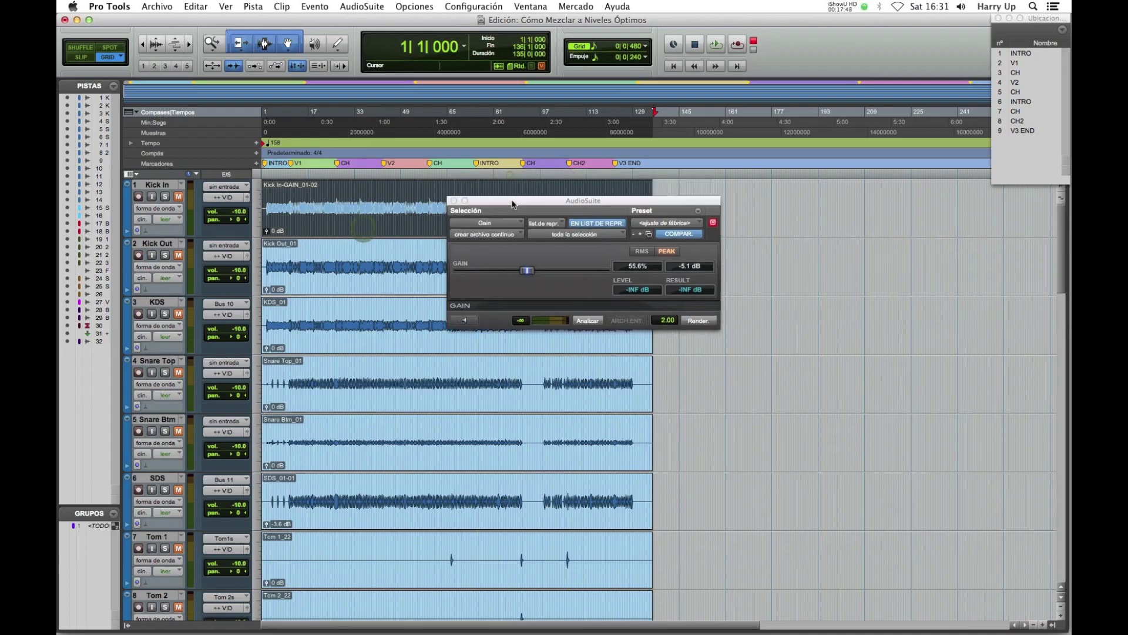
Move the AudioSuite window clear of the Kick In clip, undo the rendered gain and redo it to compare the waveforms.
drag(512, 205, 501, 291)
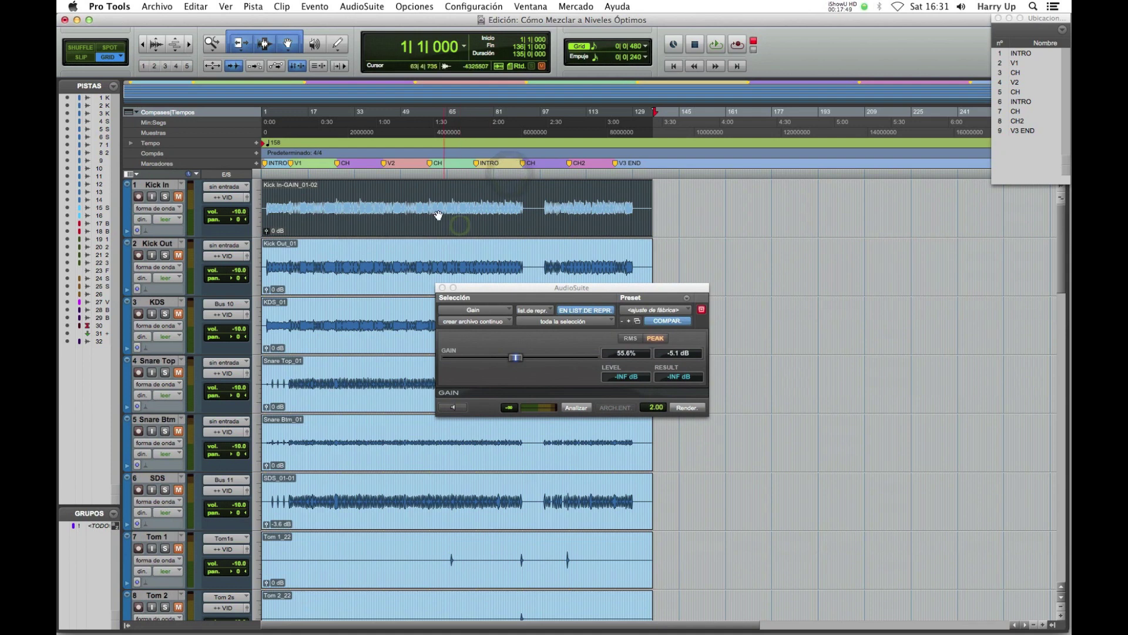
key(super+z)
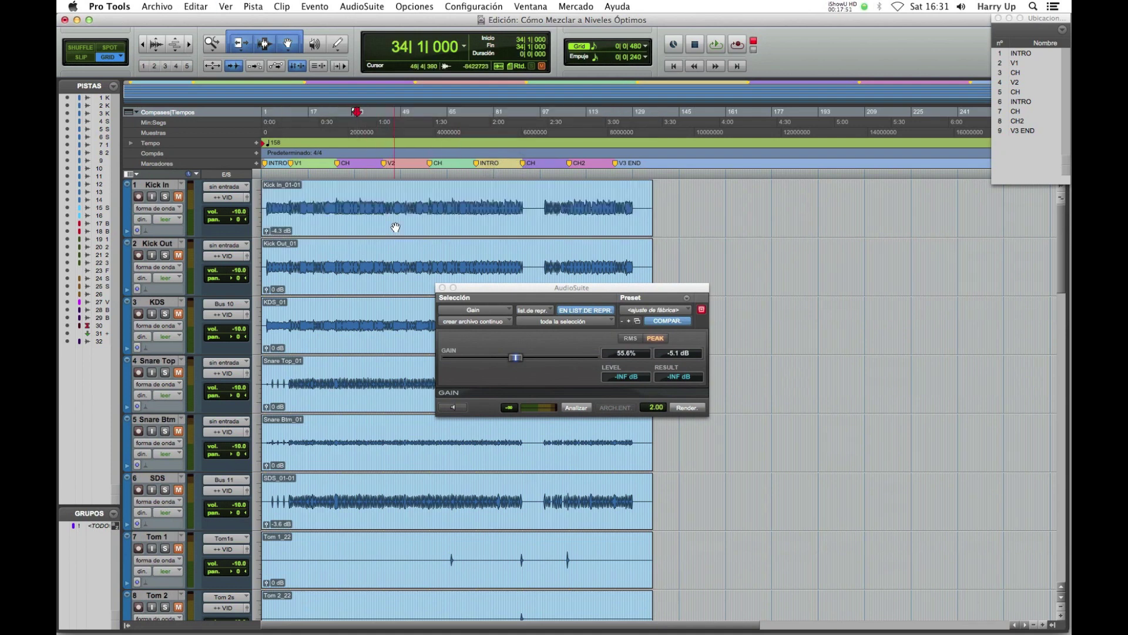
key(super+shift+z)
click(405, 217)
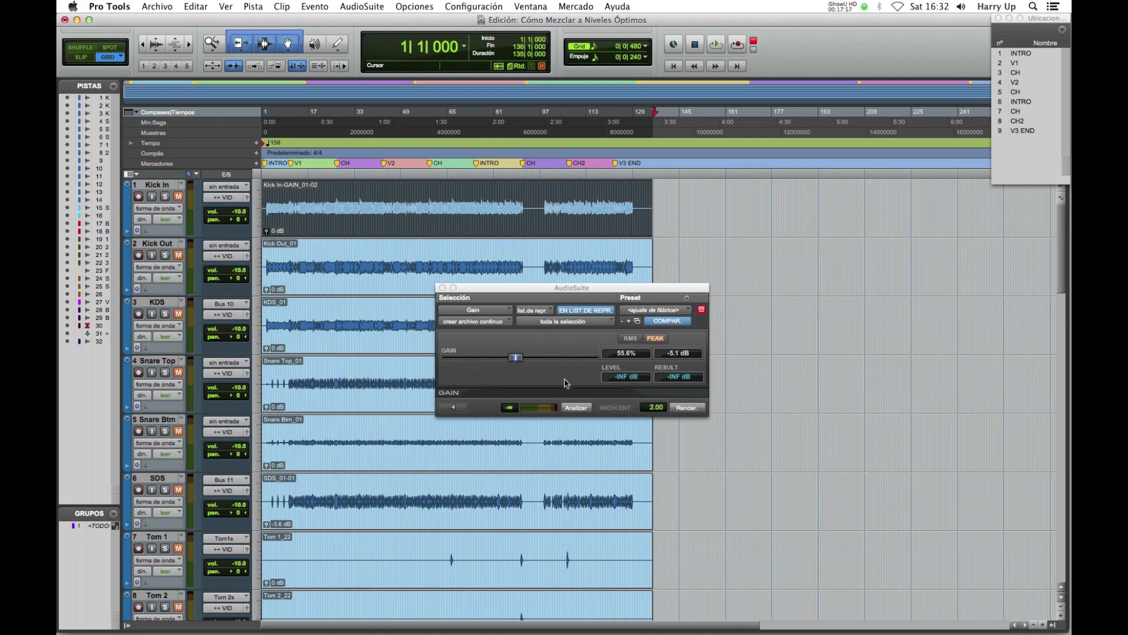
Play the rendered Kick In clip from bar 44 and check its level on the track meter.
click(469, 222)
click(388, 205)
key(space)
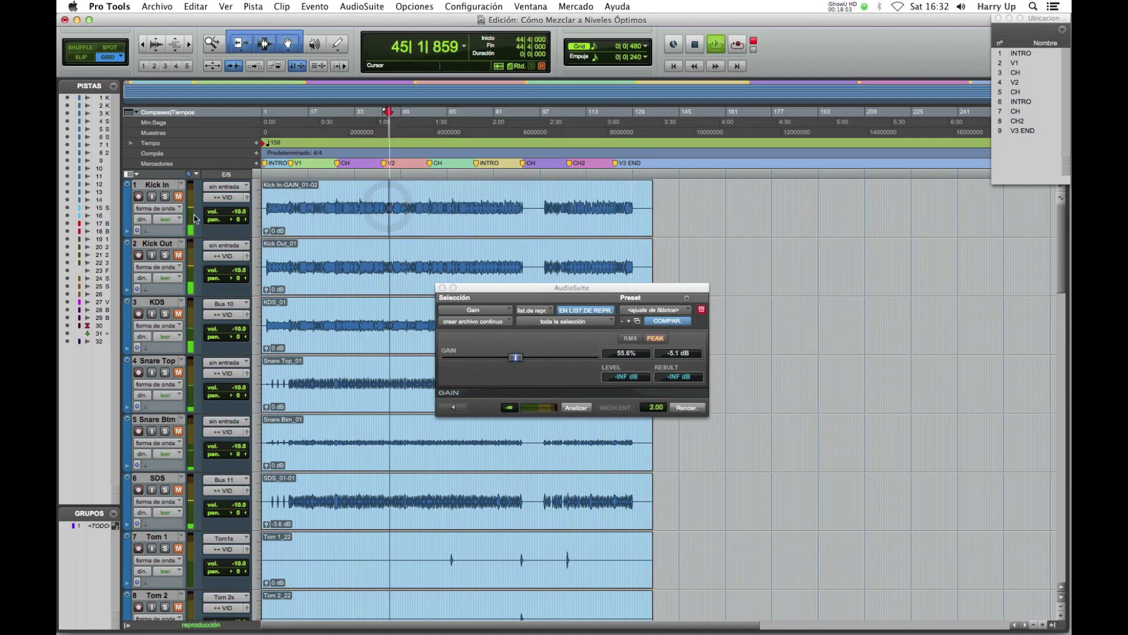
key(space)
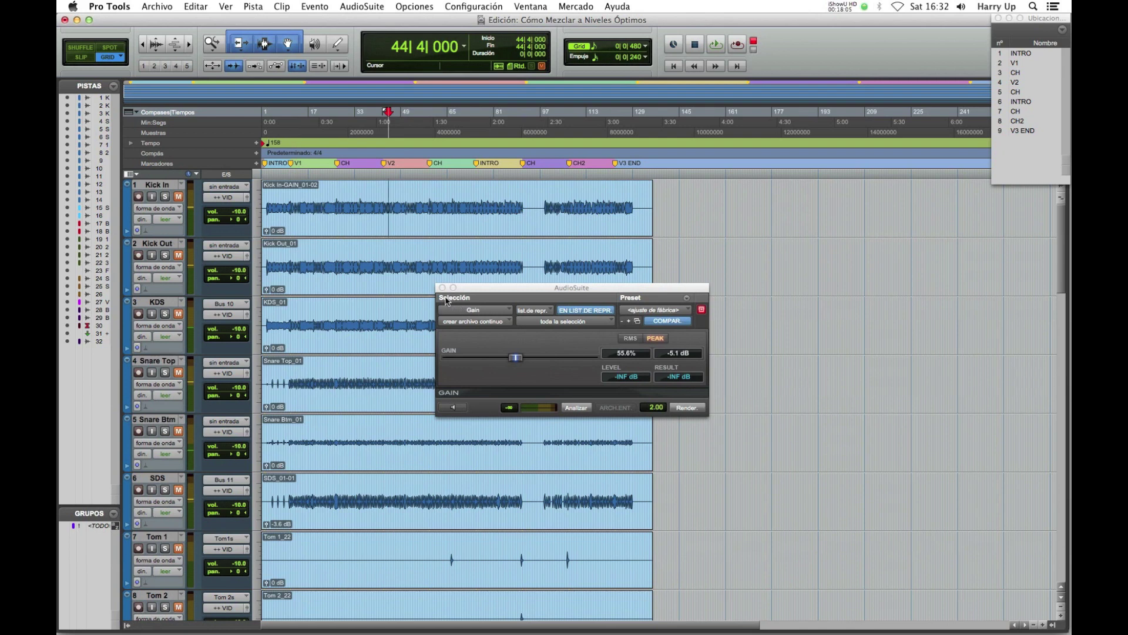
Close the AudioSuite Gain plug-in and unmute the Kick In track in the Mix window.
click(442, 289)
key(super+equal)
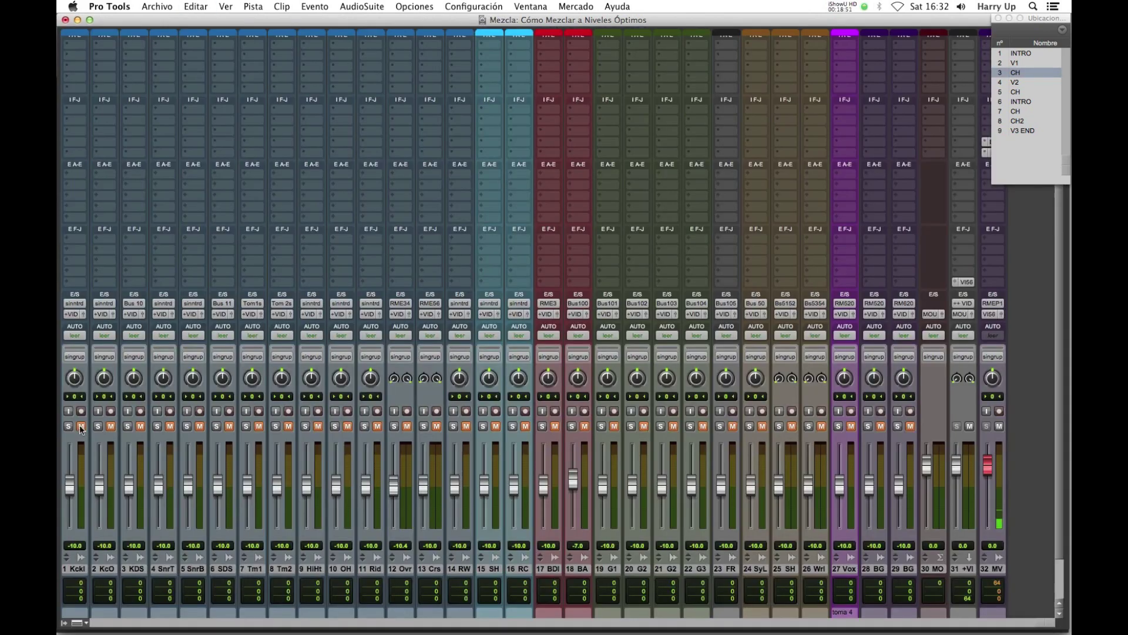
click(81, 426)
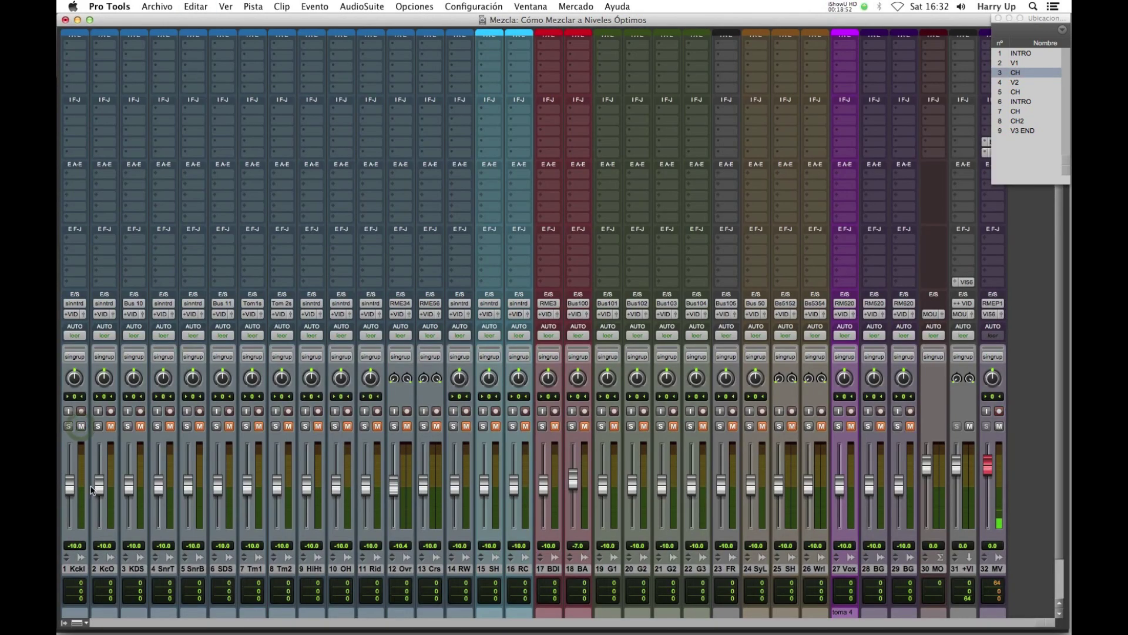
Insert the mono Trim plug-in on the Kick In track, lower its gain to -4.4 dB and close it.
click(75, 45)
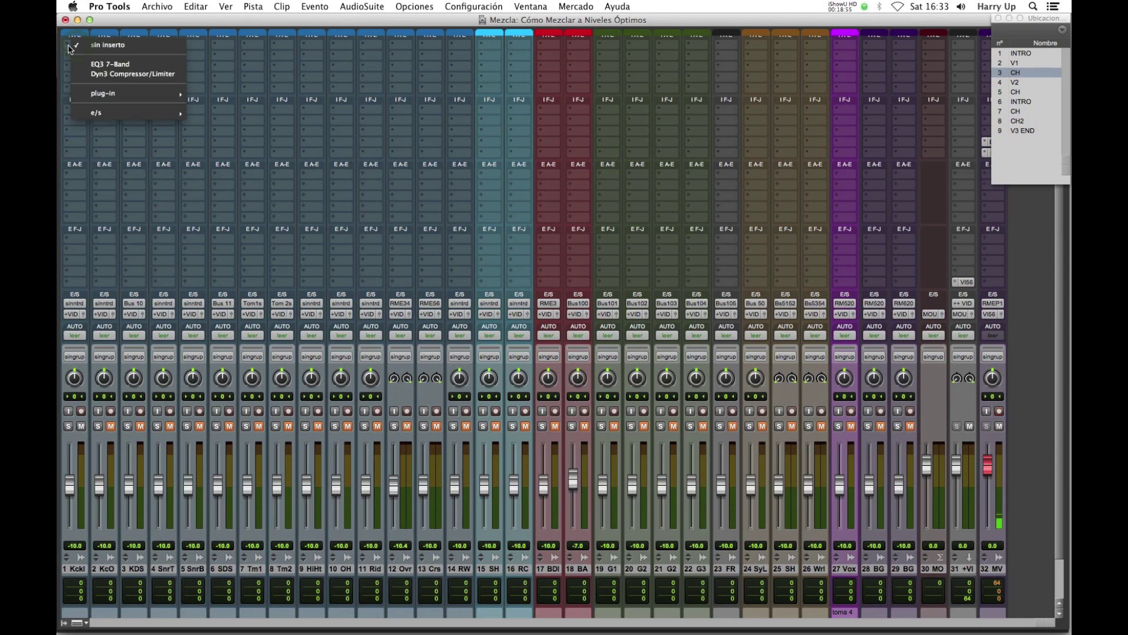
mouse_move(114, 94)
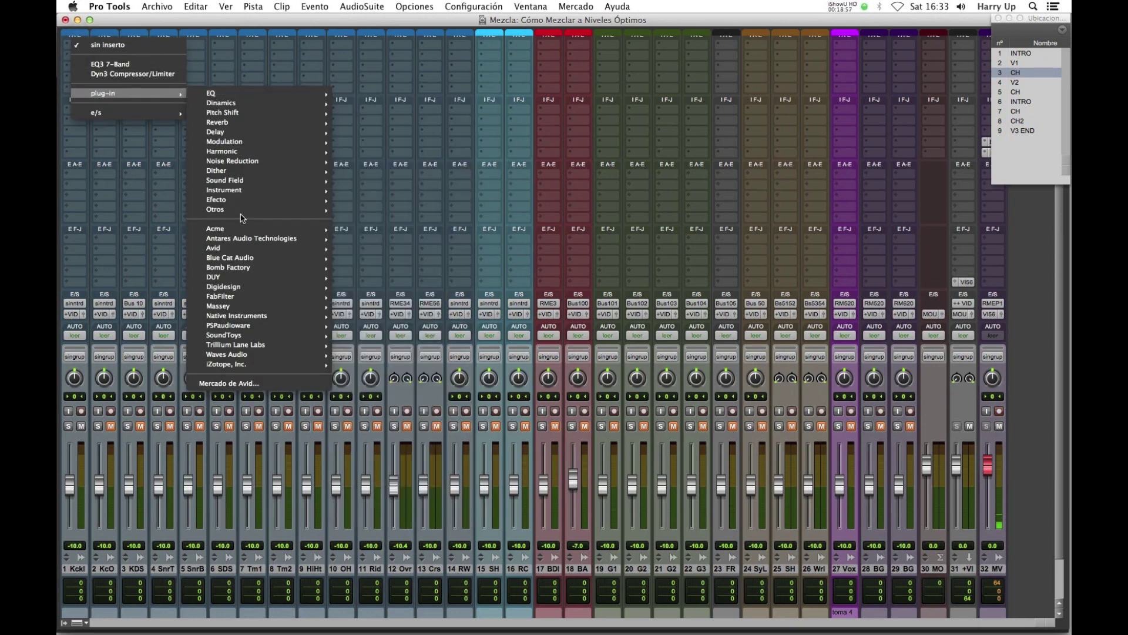
mouse_move(244, 211)
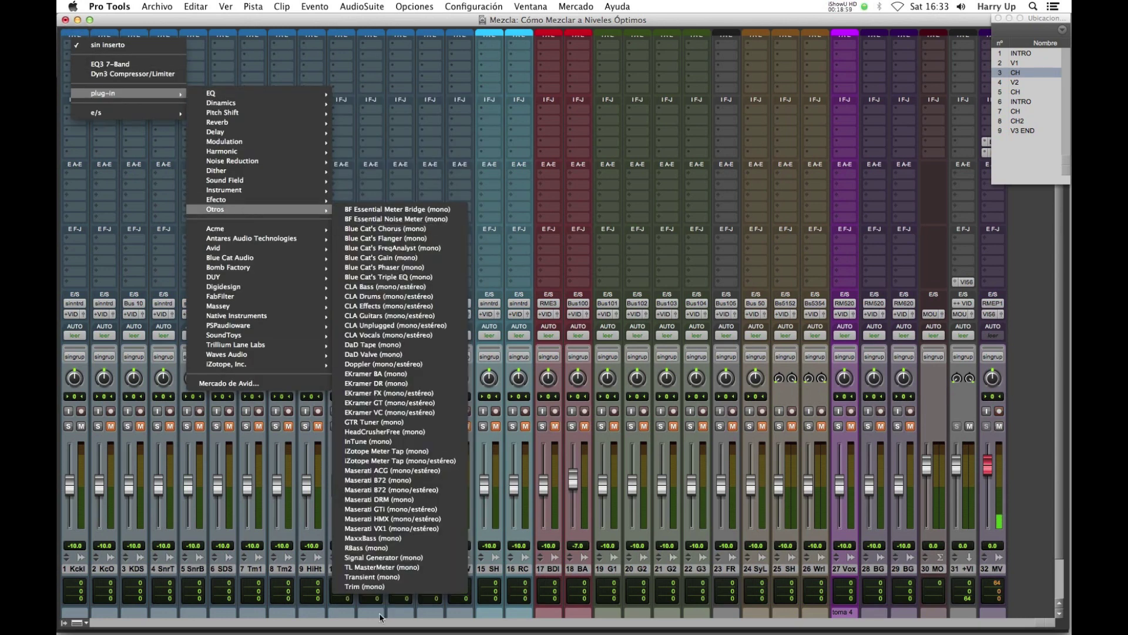
click(376, 587)
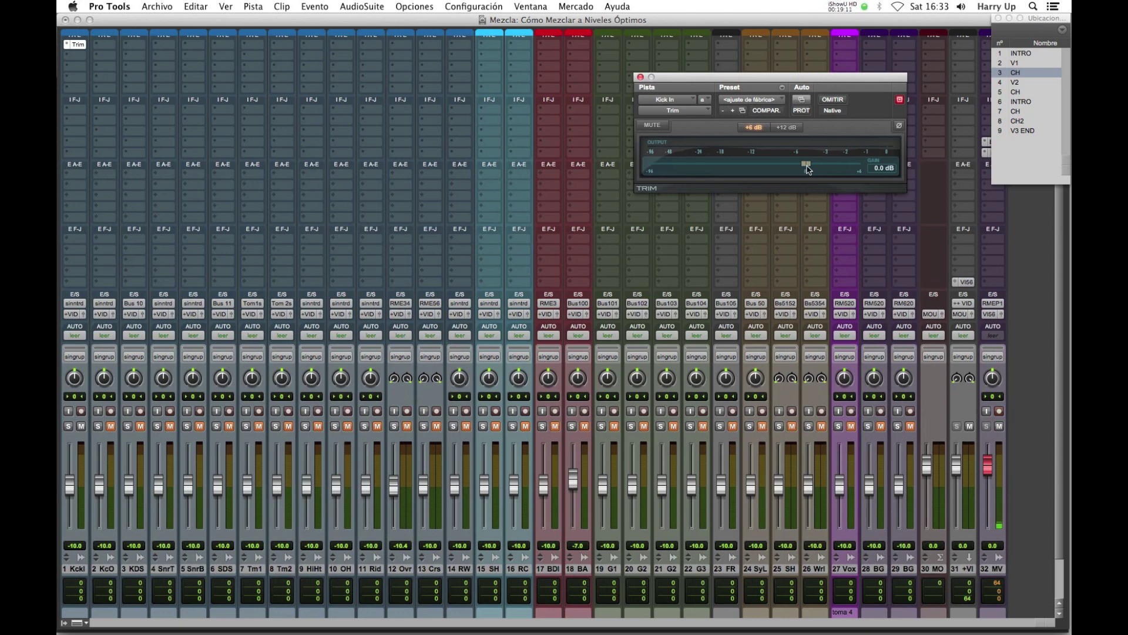
drag(808, 170, 791, 171)
click(641, 78)
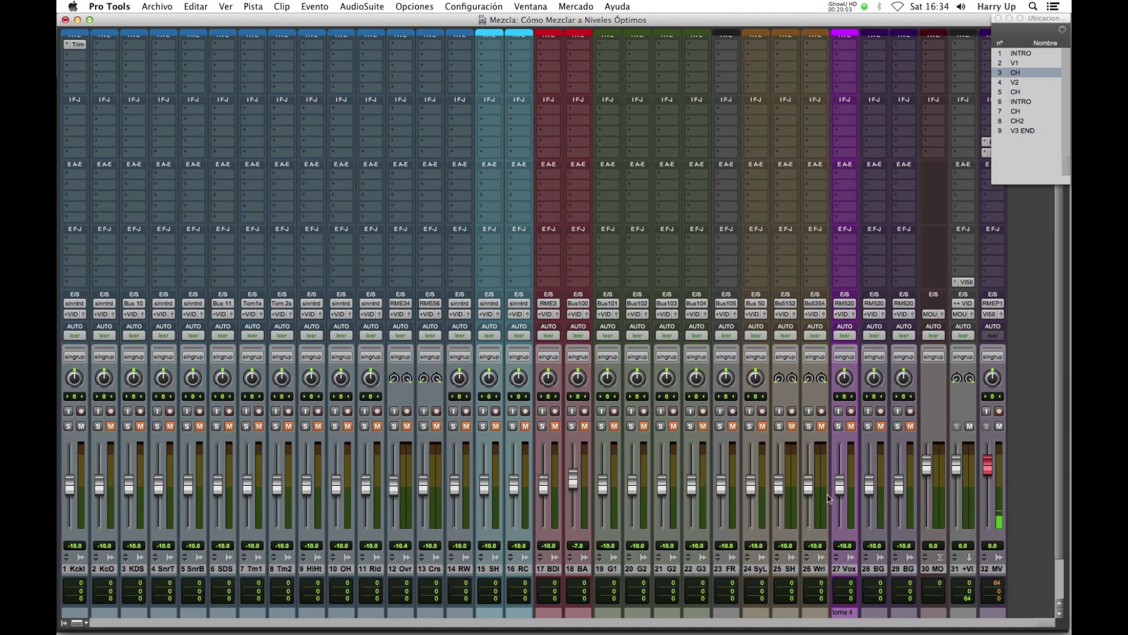
Select the master output track, show the mixer with wide channel strips and unmute all tracks at once.
click(936, 570)
key(ctrl+alt+super+m)
scroll(905, 573, right, 10)
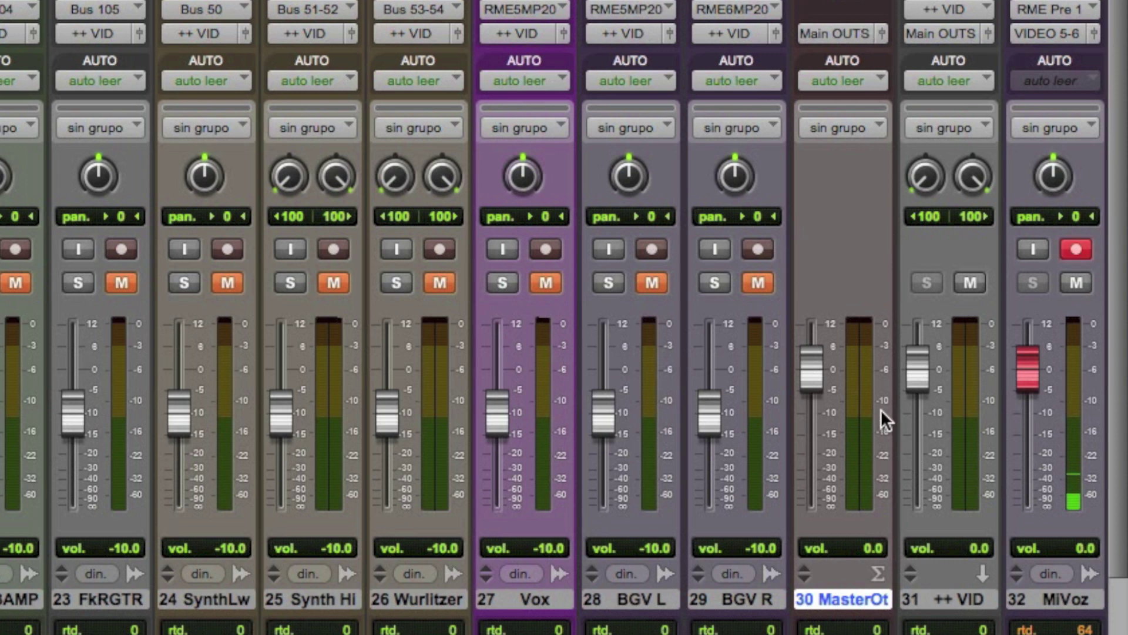
alt+click(761, 279)
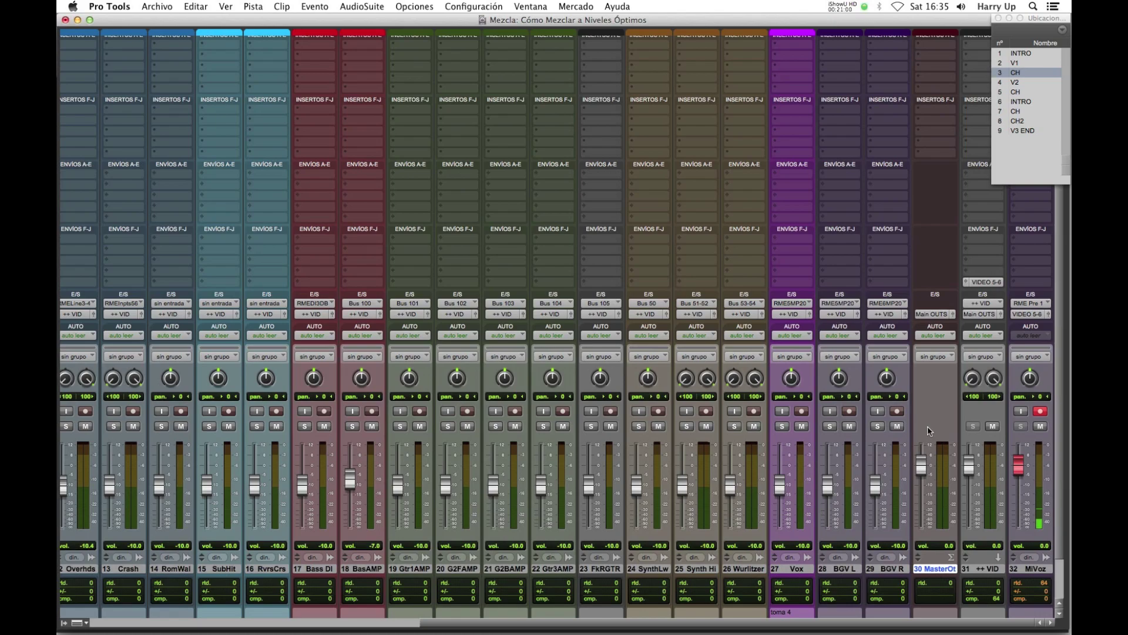
In the Edit window, set the clip gain to -5.7 dB on Kick In and +9.0 dB on Snare Btm.
key(ctrl+Up)
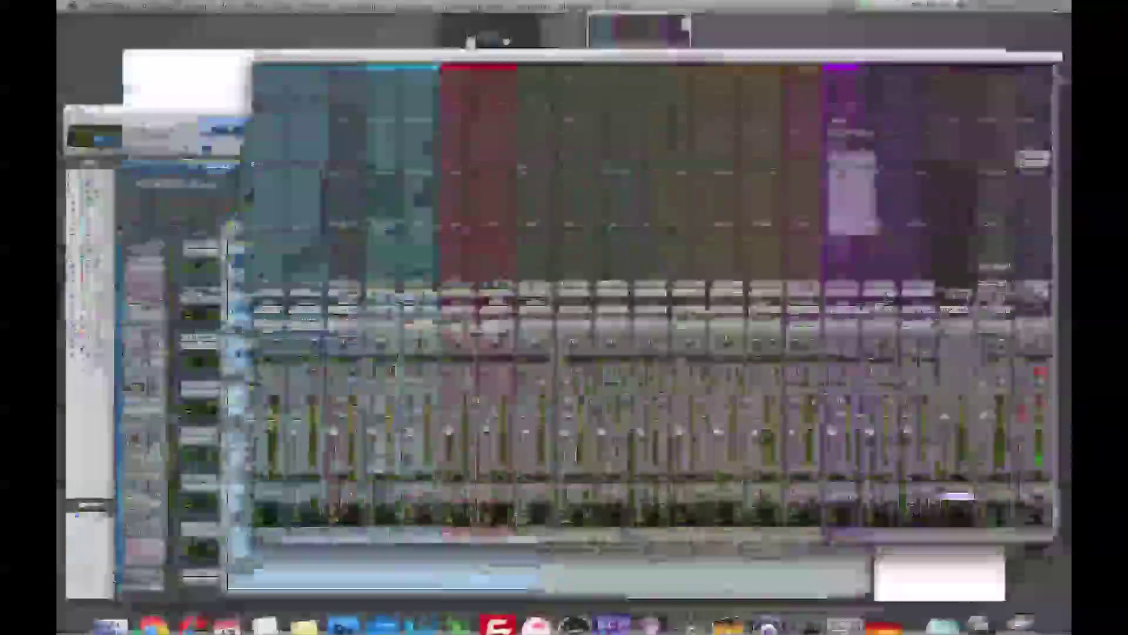
click(351, 397)
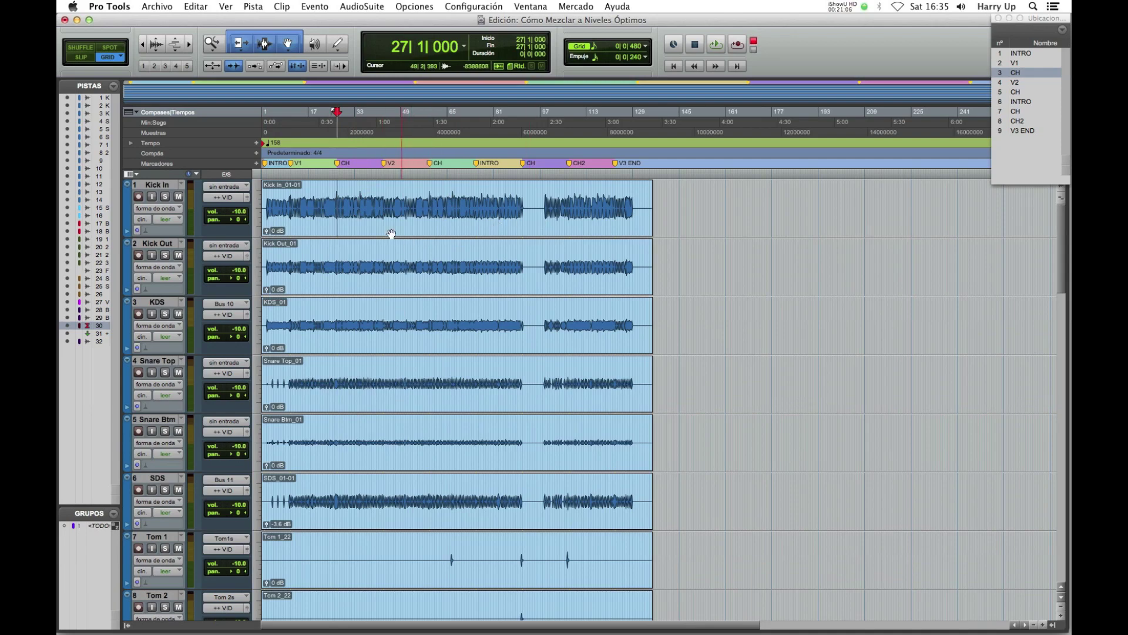
scroll(378, 298, down, 8)
scroll(364, 296, up, 8)
scroll(343, 281, down, 2)
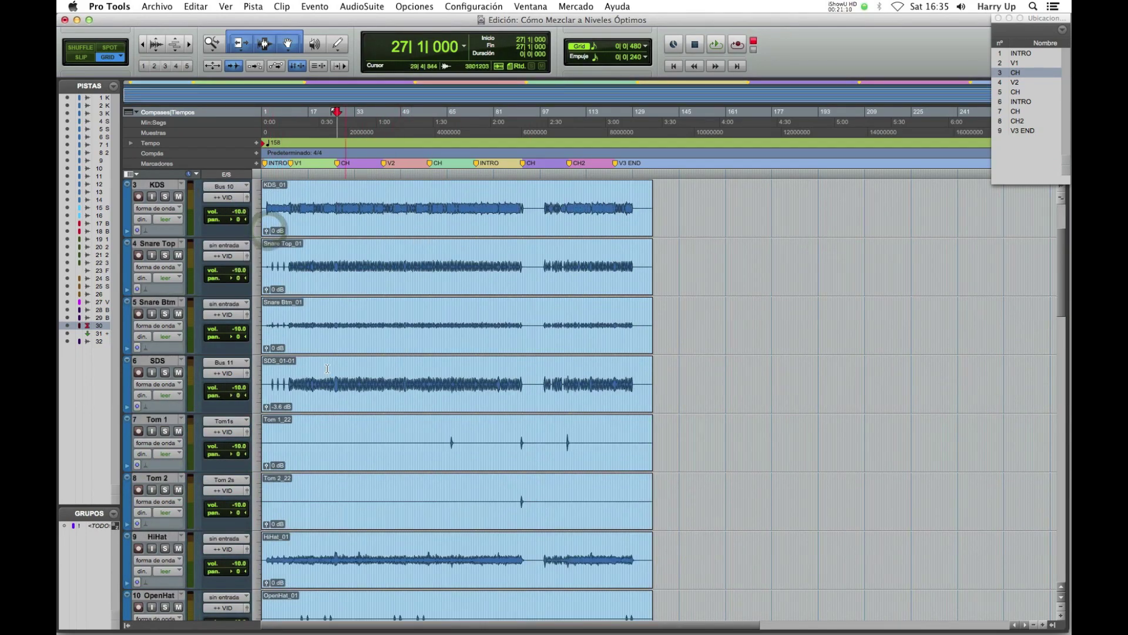
drag(267, 348, 267, 341)
Raise the clip gain of a quiet cymbal clip and check the waveforms of the bass and guitar tracks.
scroll(316, 382, down, 4)
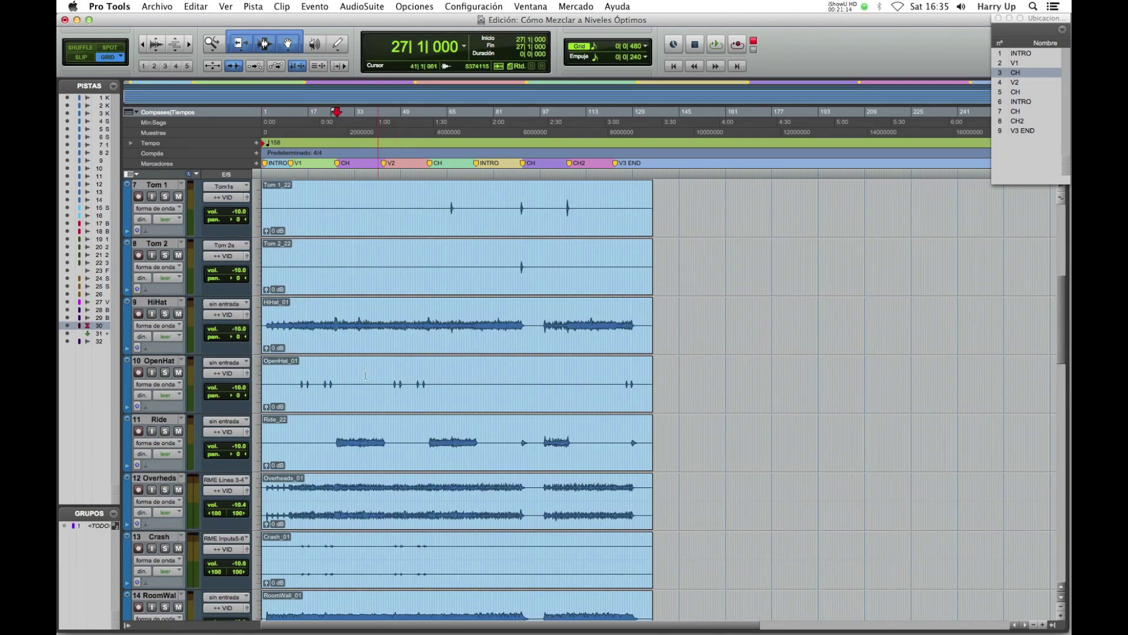
scroll(383, 390, down, 3)
drag(267, 407, 266, 396)
scroll(388, 415, down, 2)
scroll(388, 415, down, 13)
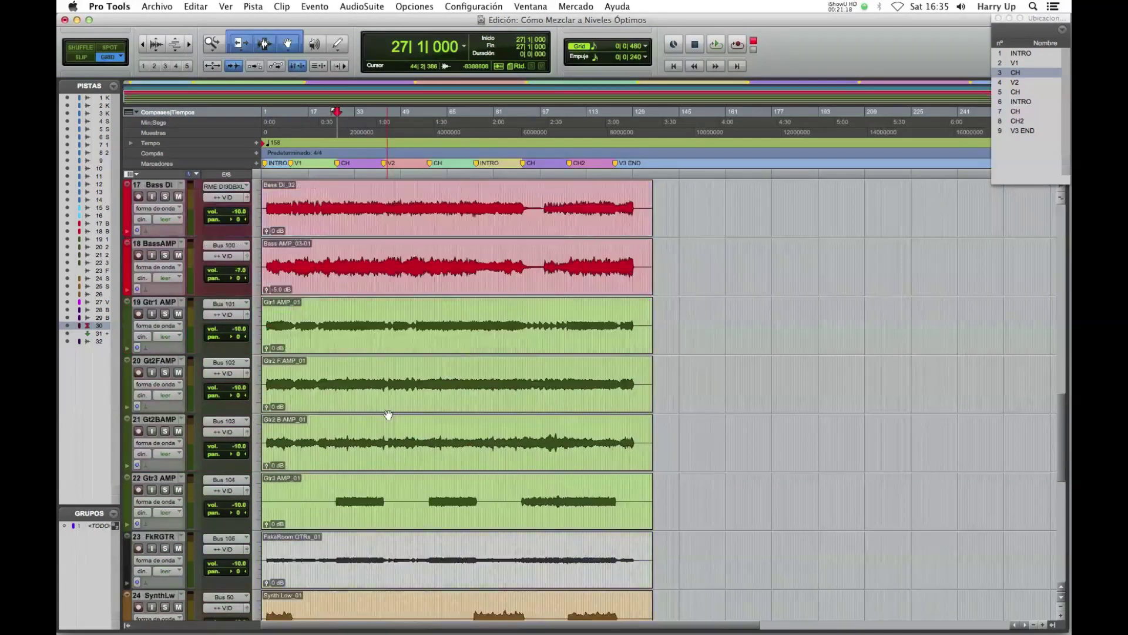
scroll(388, 414, up, 20)
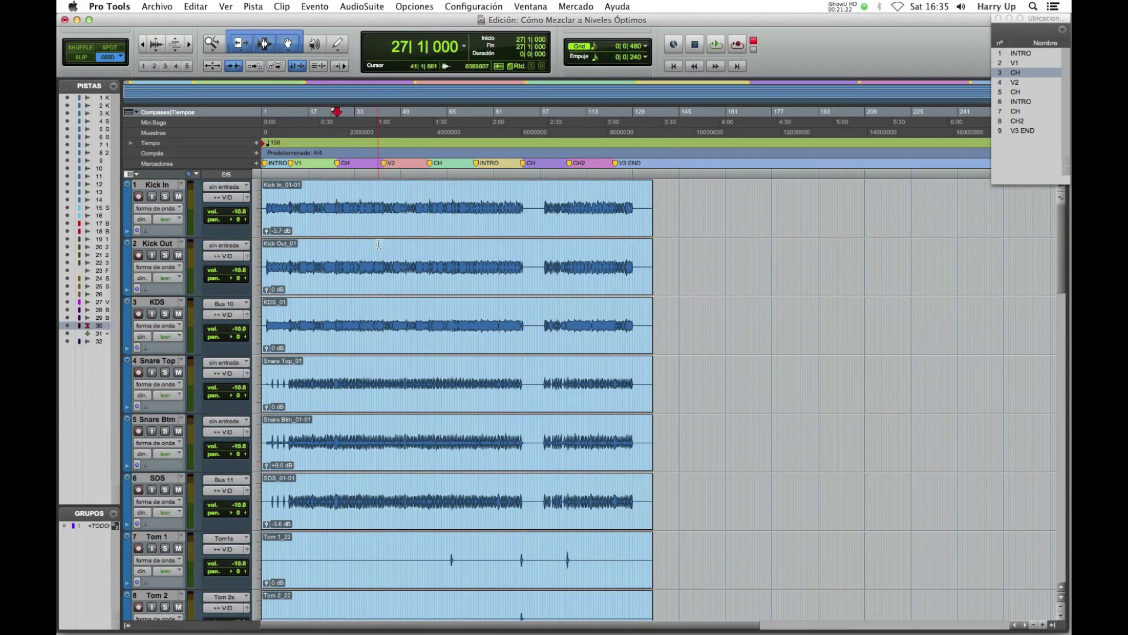
Select the Kick In clip and review the gain of its Trim insert in the Mix window, closing the plug-in again.
click(377, 223)
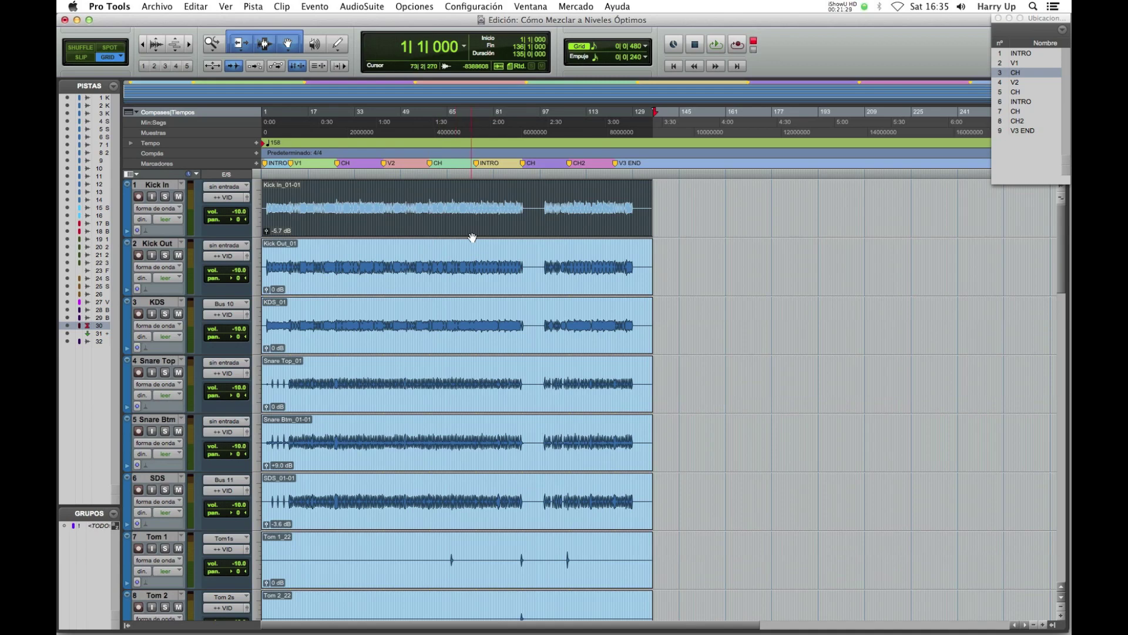
key(ctrl+Up)
click(247, 200)
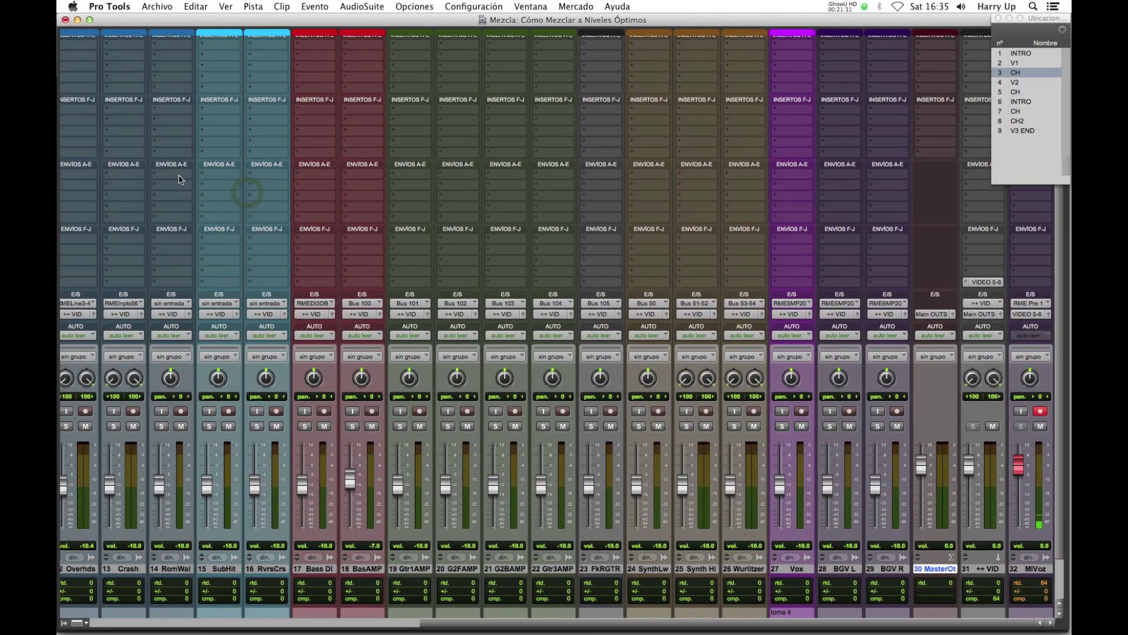
scroll(180, 182, left, 10)
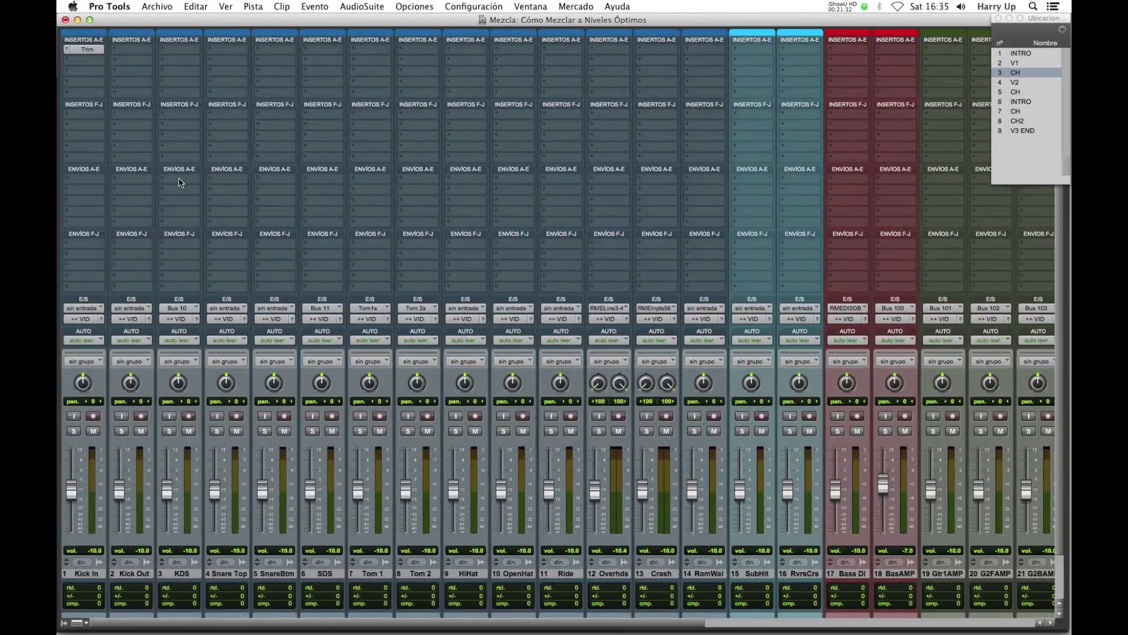
click(85, 50)
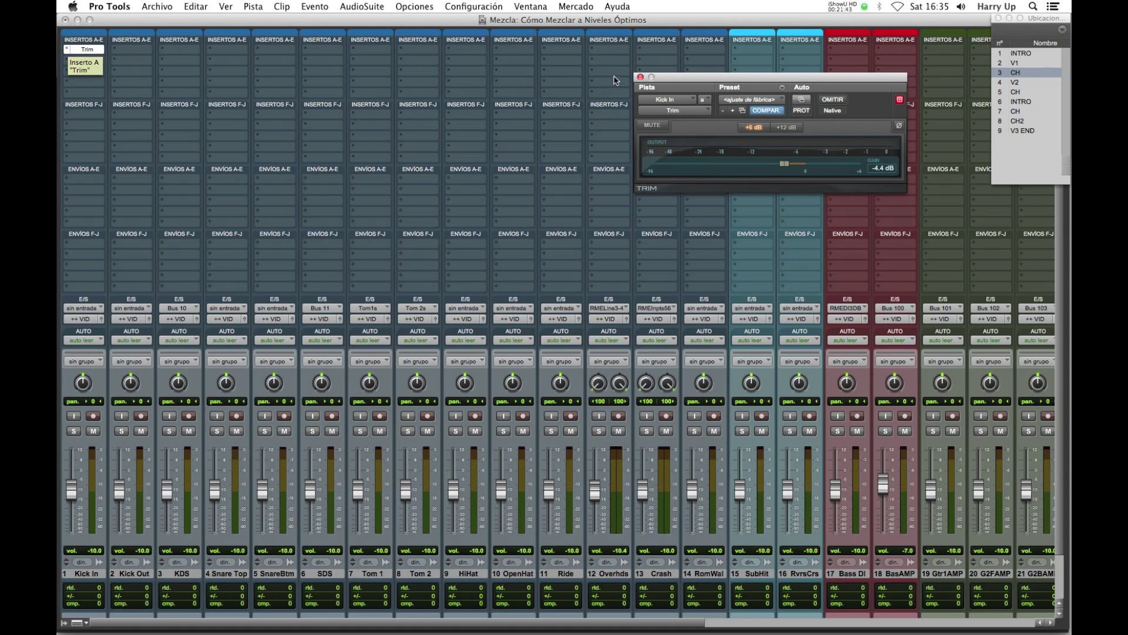
click(641, 77)
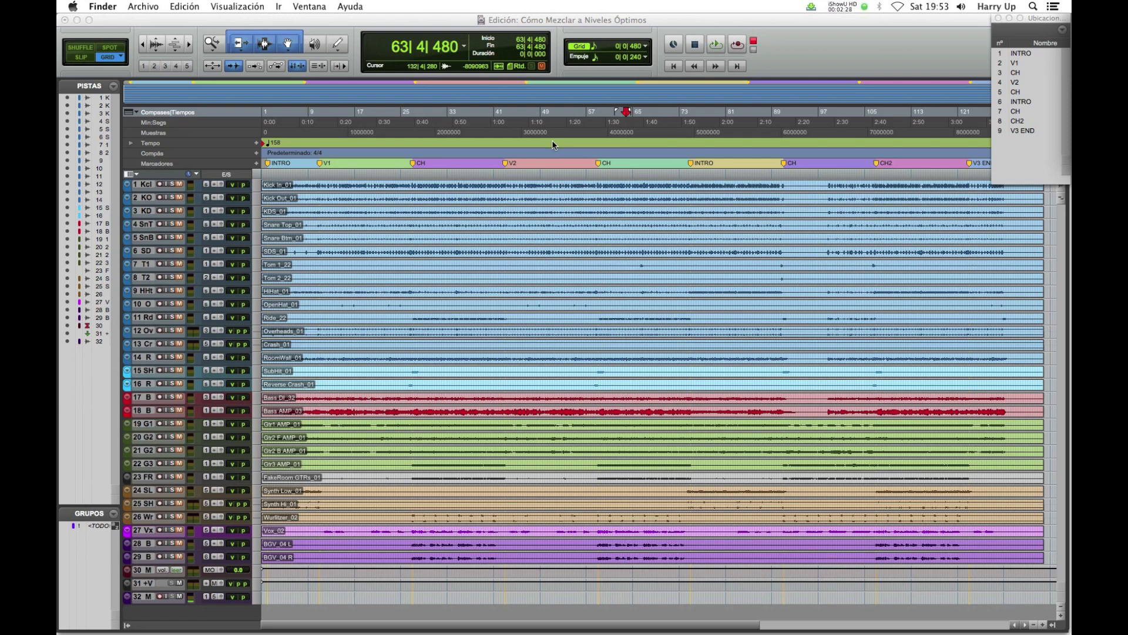
Preview the image 05. 3 Secretos - Video Training+ebook.jpg in Finder.
key(space)
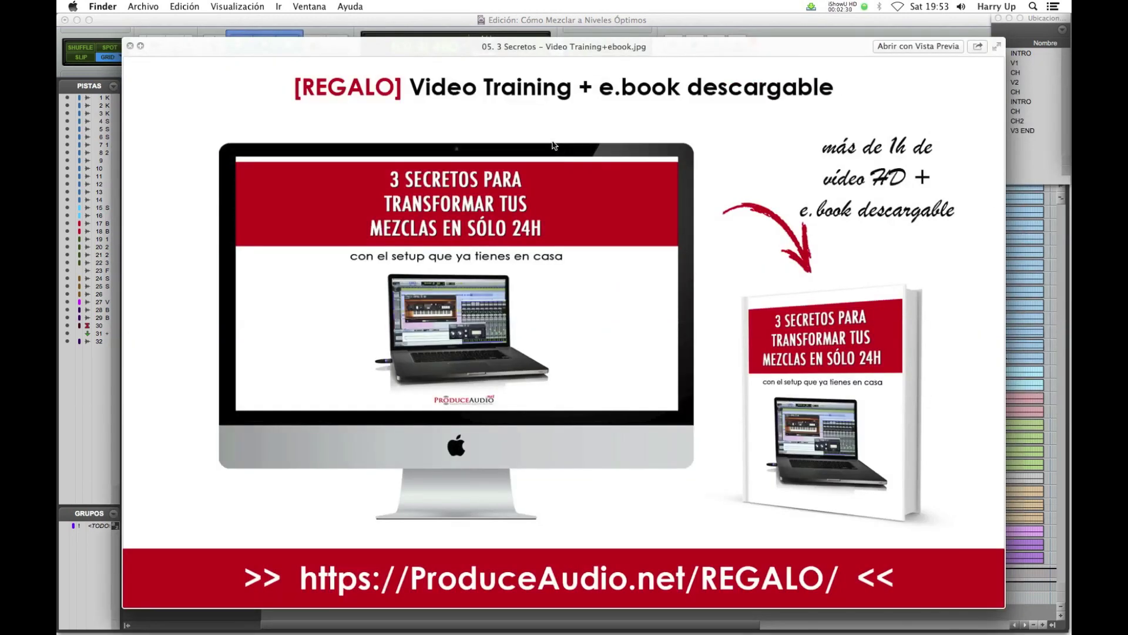